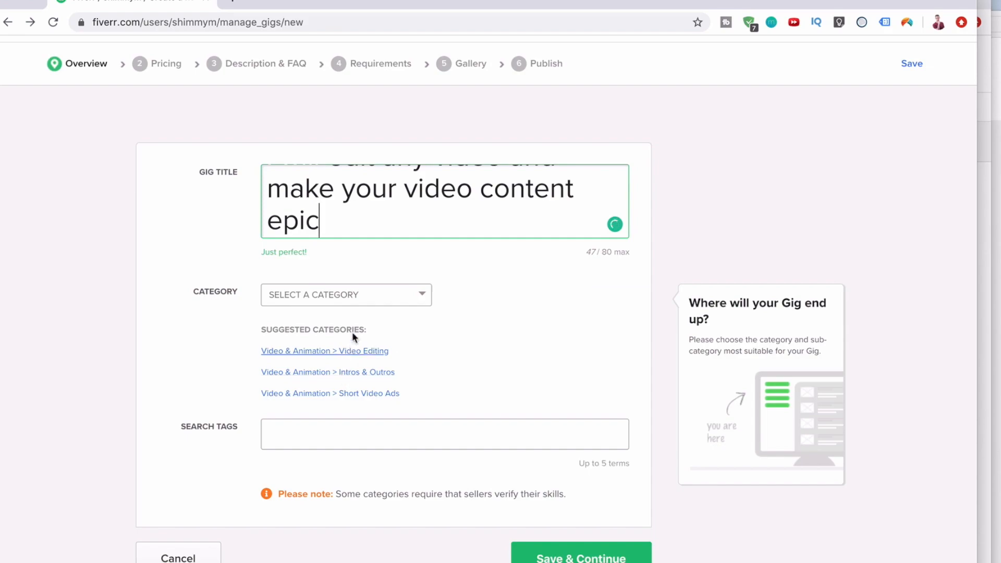
Set the gig's category to Video & Animation with the subcategory Video Editing
left_click(360, 296)
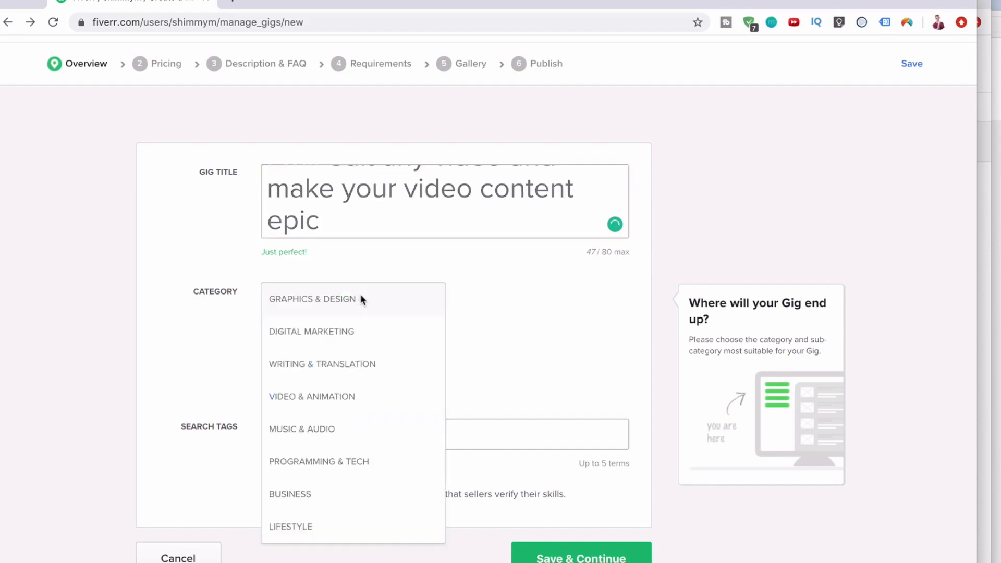
left_click(300, 395)
left_click(513, 296)
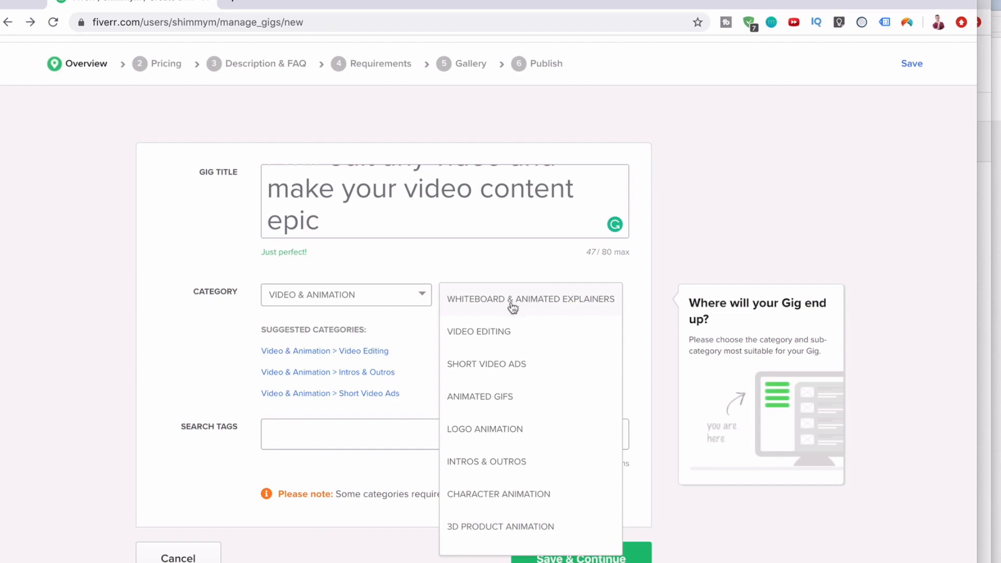
left_click(498, 325)
Add the search tags "video editor", "youtube video" and "video editing" to the gig
scroll(392, 444, "down", 4)
scroll(392, 444, "down", 5)
left_click(396, 290)
type("video edit")
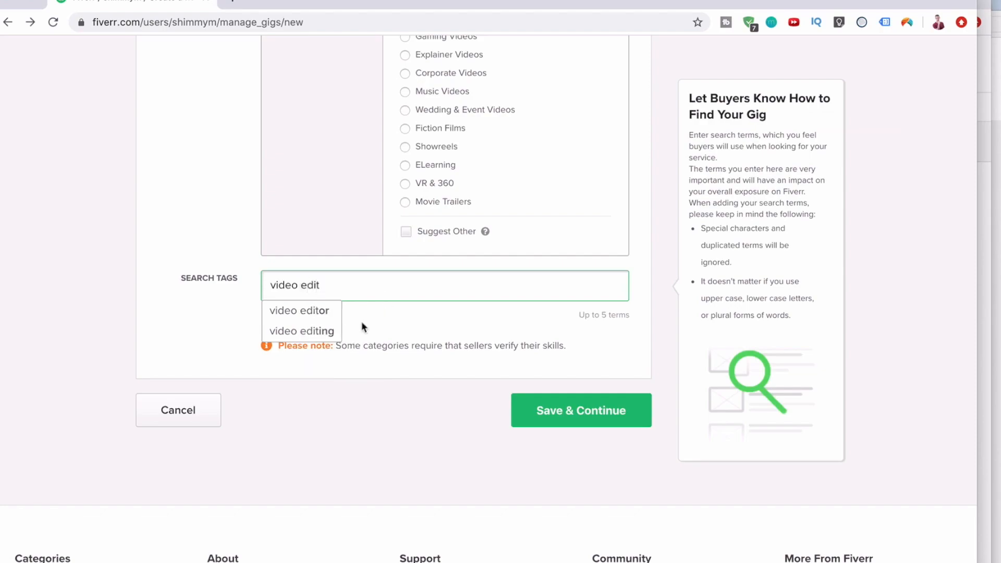
left_click(317, 311)
type("youtube")
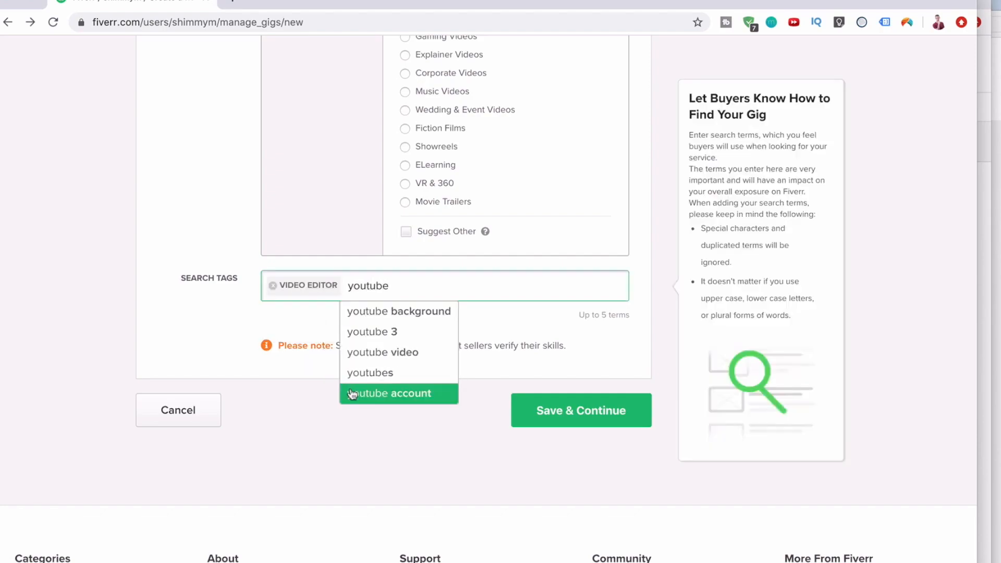
left_click(383, 352)
type("v")
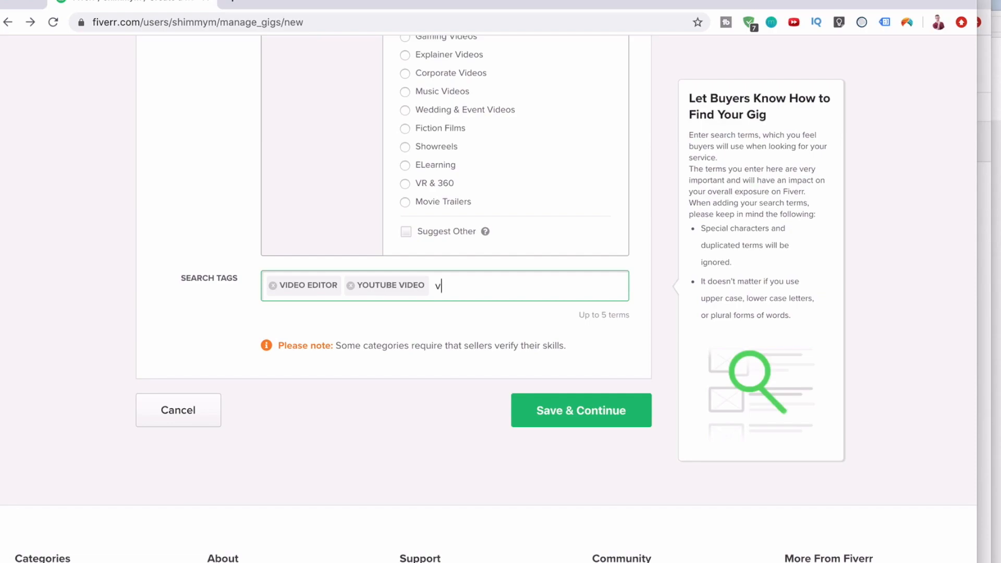
type("ideo editing")
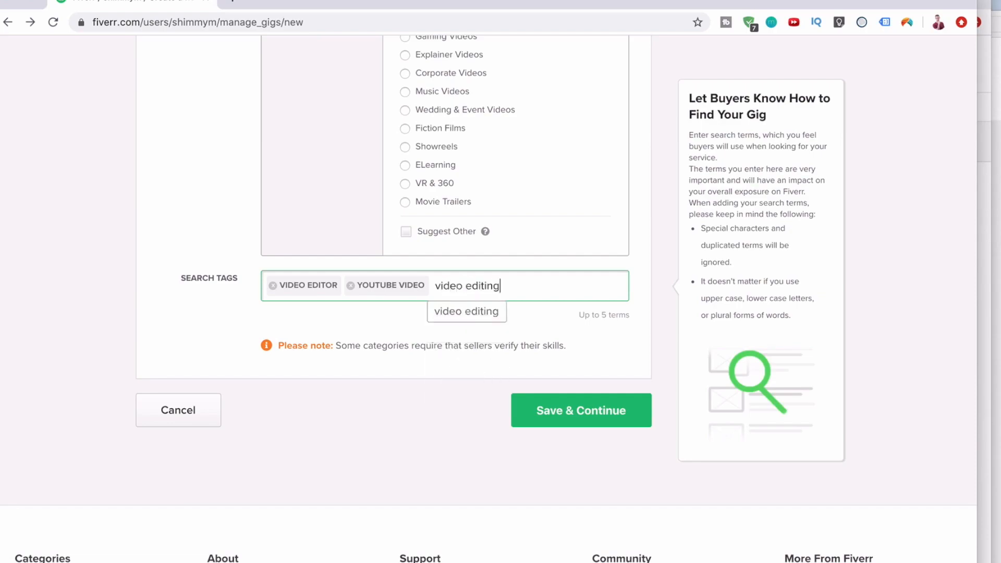
left_click(449, 313)
Add the search tags "videography" and "premiere pro", and save the overview to continue to pricing
type("video")
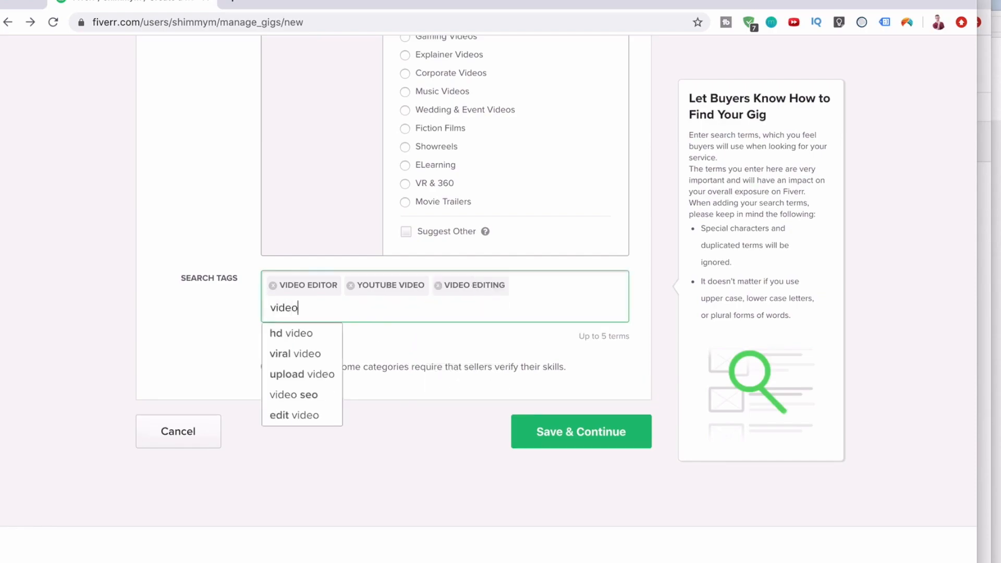
type("graphy")
key("Return")
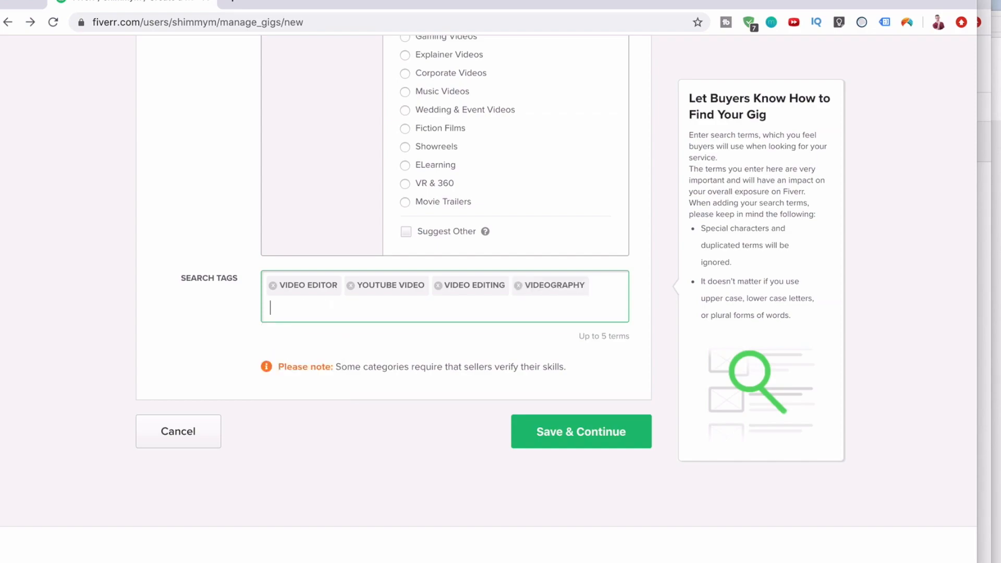
type("premiere pro")
key("Return")
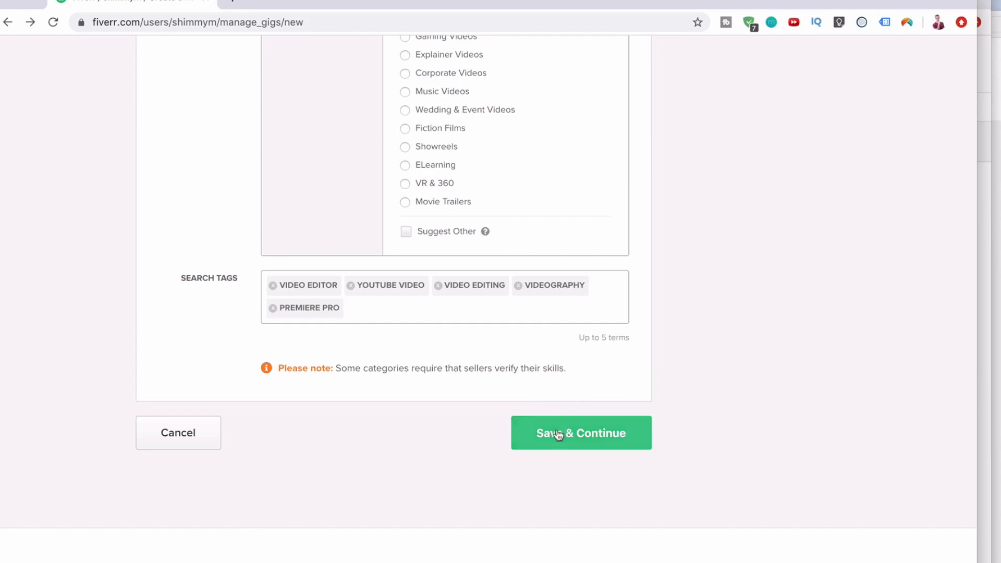
left_click(555, 441)
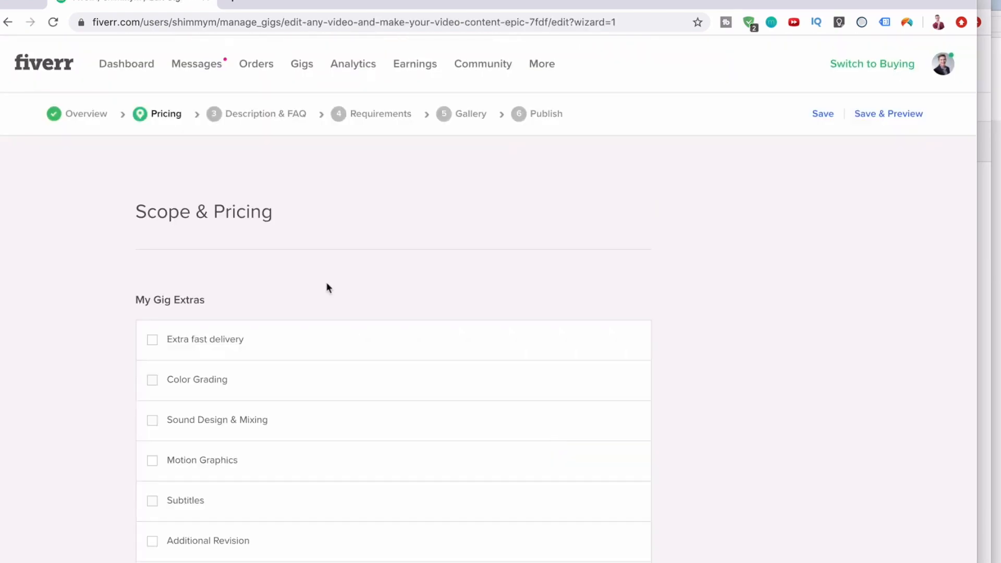
Enable all three packages in the gig's Scope & Pricing section and dismiss the introductory dialog
scroll(312, 219, "down", 5)
scroll(292, 286, "up", 4)
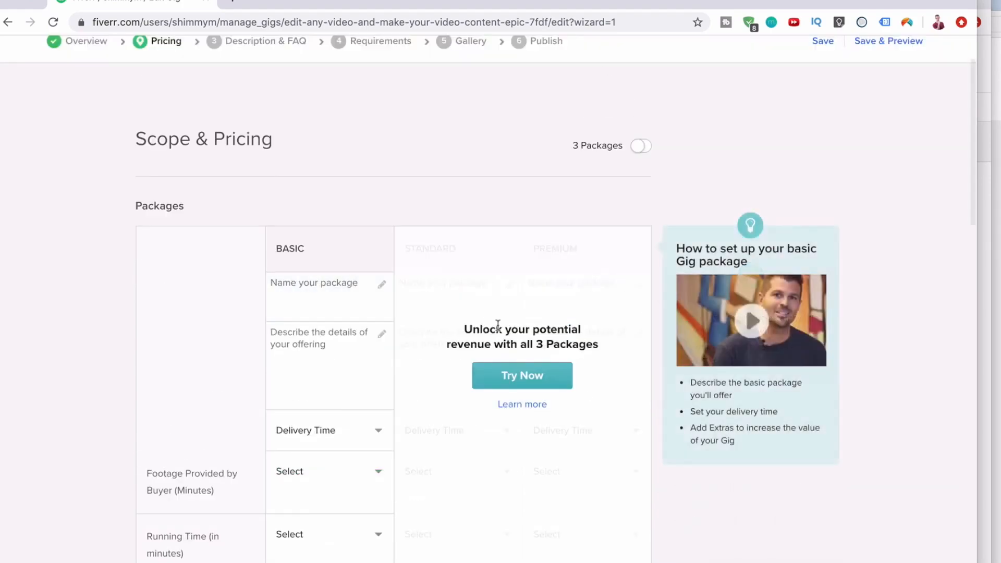
scroll(253, 225, "down", 9)
scroll(253, 226, "down", 2)
scroll(252, 226, "up", 9)
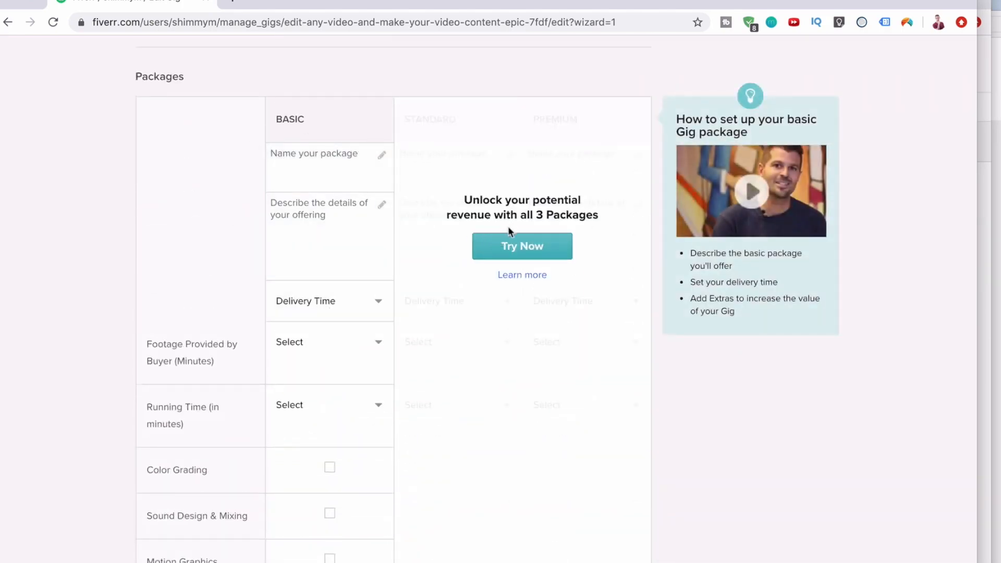
left_click(507, 243)
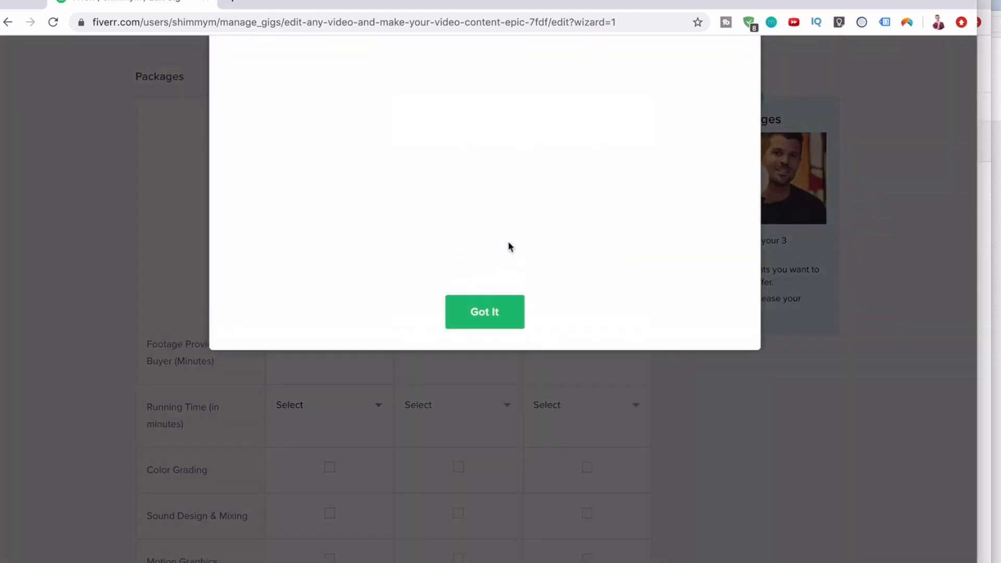
left_click(490, 484)
Name the Basic package "Basic Video Editing", the Standard "Premium Video Editing" and the Premium "Ultime Video Package"
scroll(414, 346, "up", 1)
left_click(348, 222)
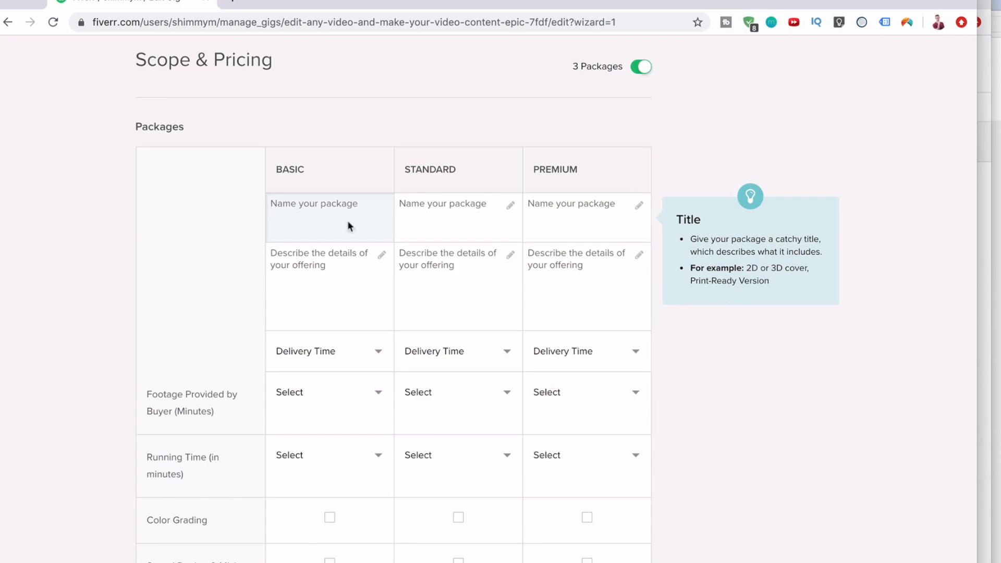
type("Basic Video Editing")
left_click(442, 217)
type("Pre")
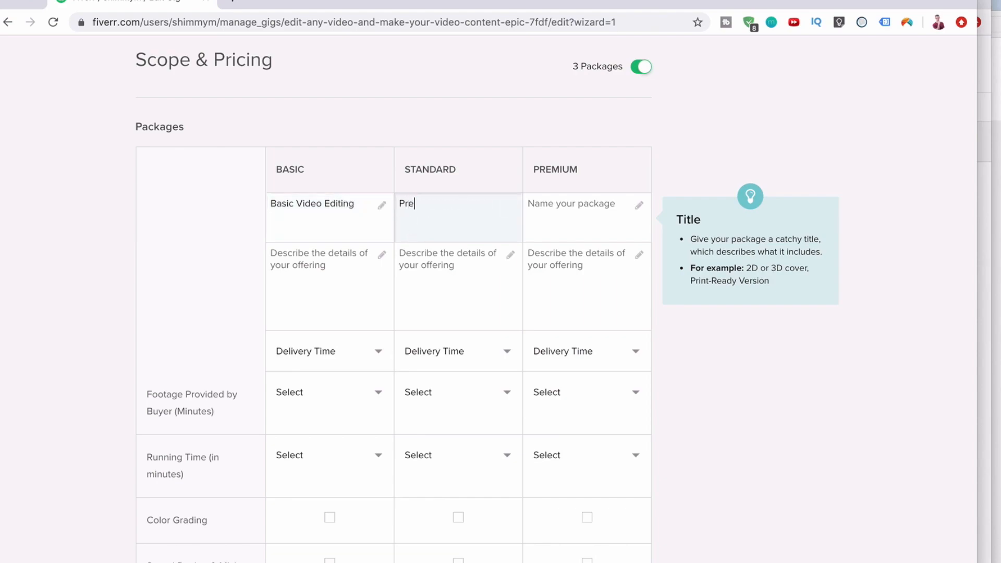
type("mium Video Editing")
left_click(578, 218)
type("Ultim")
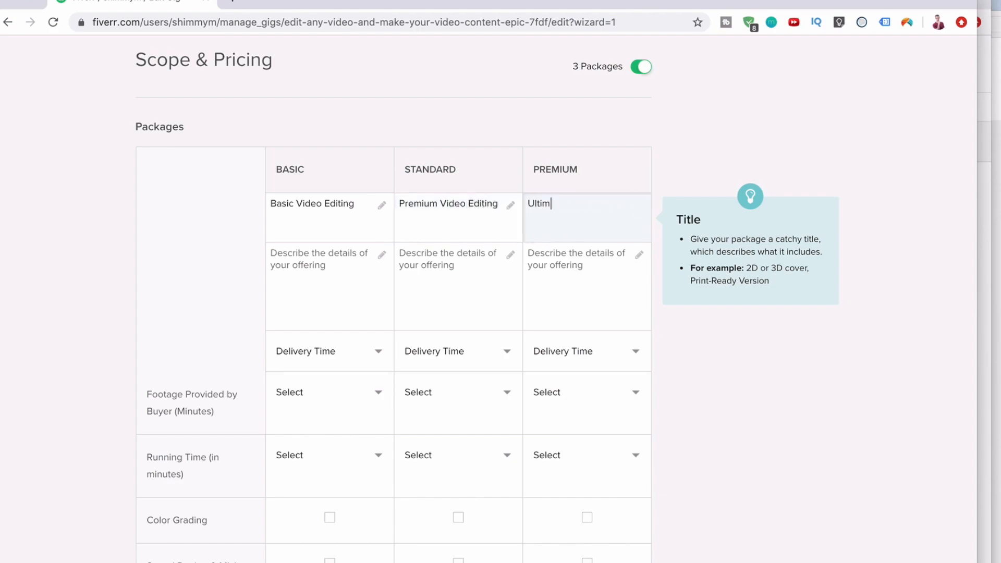
type("e Video Package")
Describe the Basic package as "Edit up to 30 seconds of video" and the Standard as "Edit up to 1 minute of video"
left_click(284, 270)
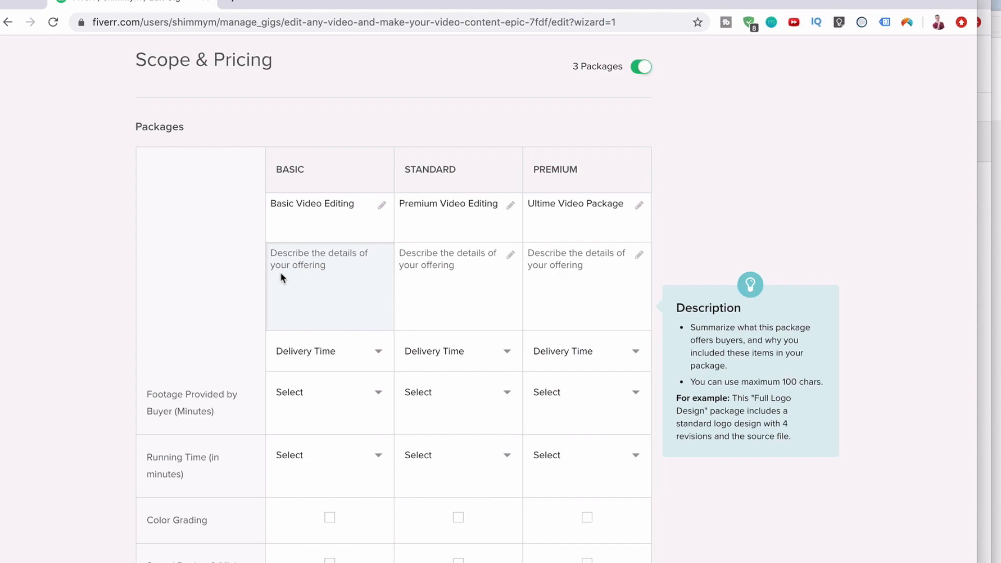
type("E")
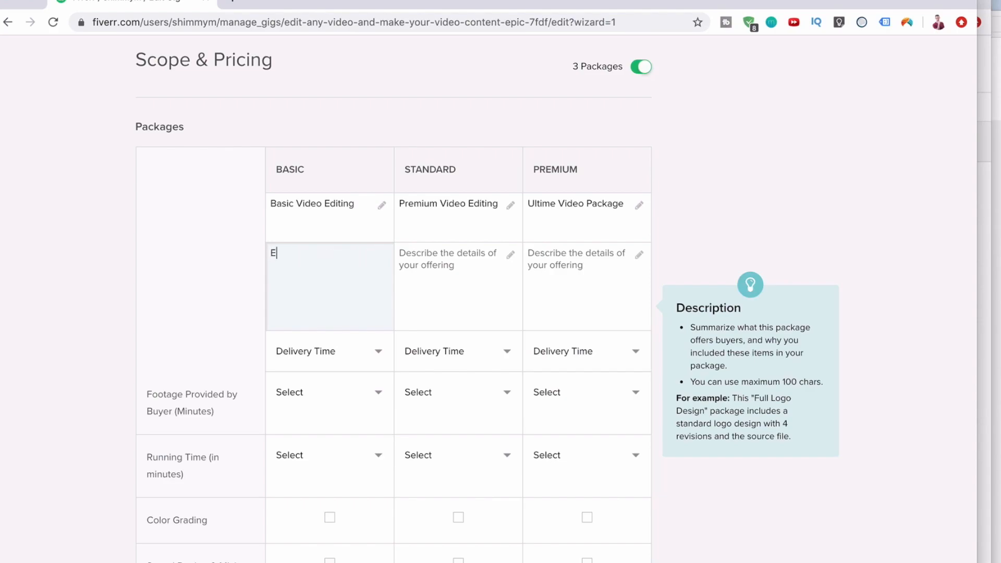
type("dit up to 30 seconds o f")
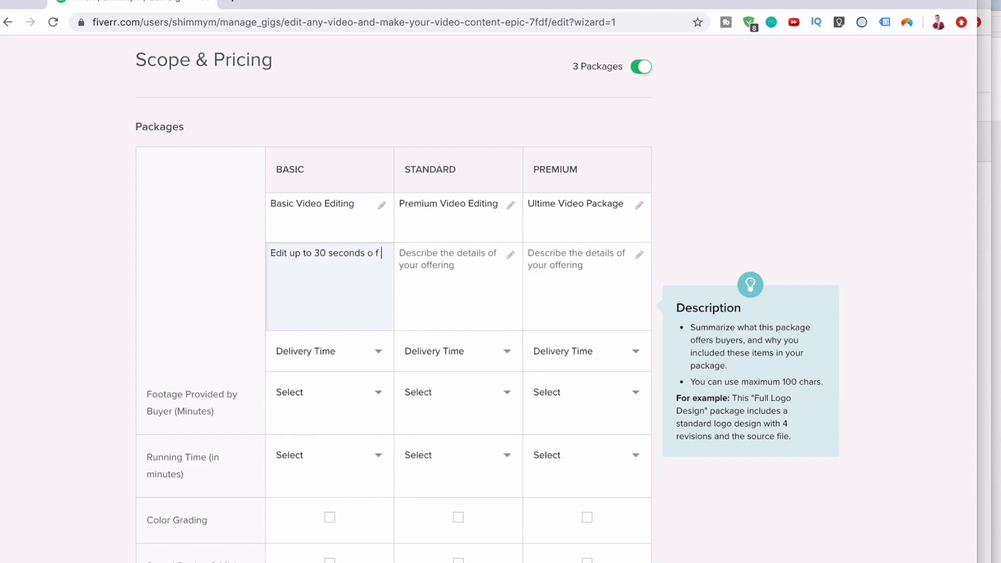
type("video")
left_click(438, 273)
type("Edit up to ")
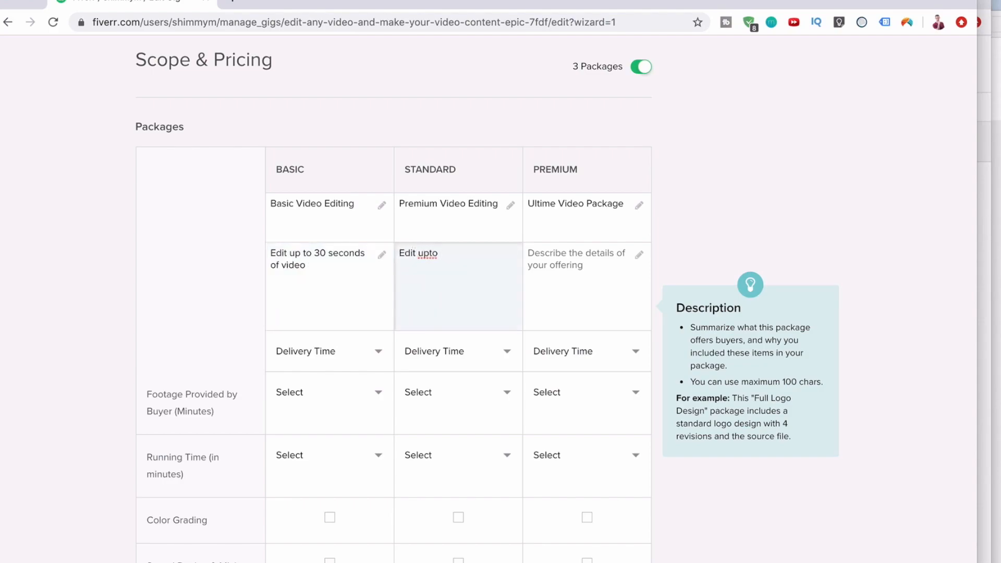
type("1 minute of video")
left_click(427, 255)
Describe the Premium package as "Edit up to 3 minutes of video"
left_click(543, 266)
type("Edit up to")
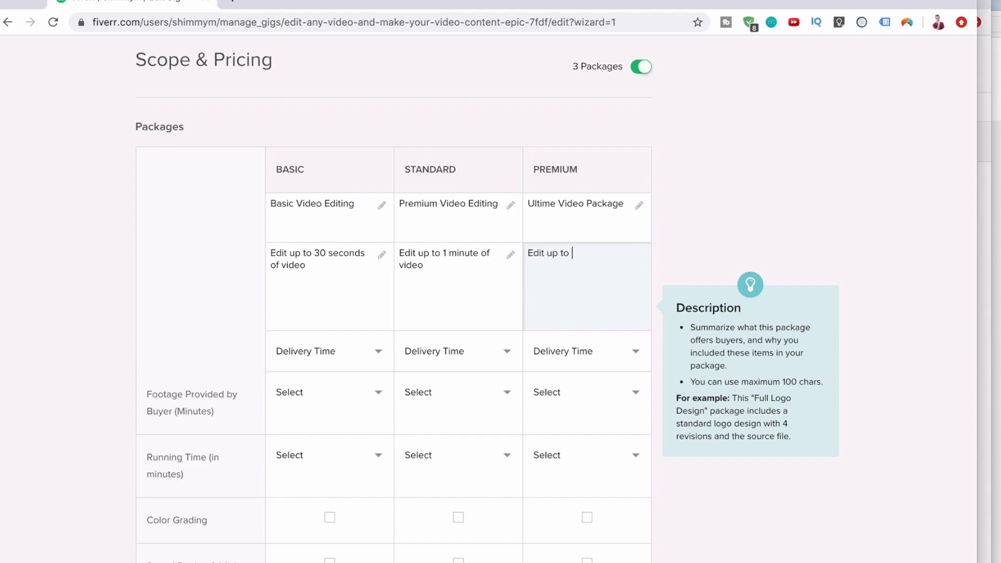
type(" 3 monute")
type("nutes of video")
left_click(366, 275)
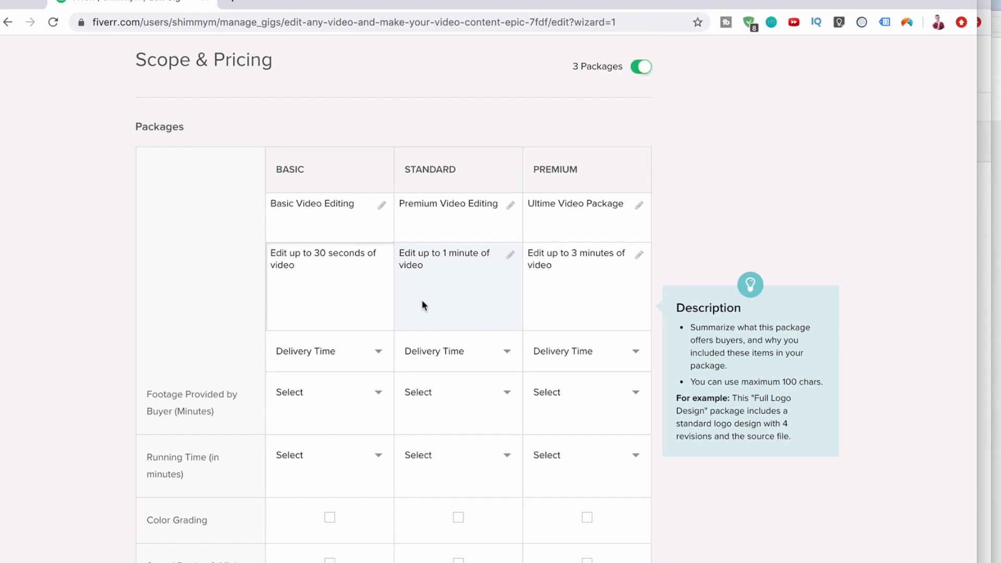
Set the delivery time to 1 day for Basic, 2 days for Standard and 3 days for Premium
scroll(421, 305, "down", 1)
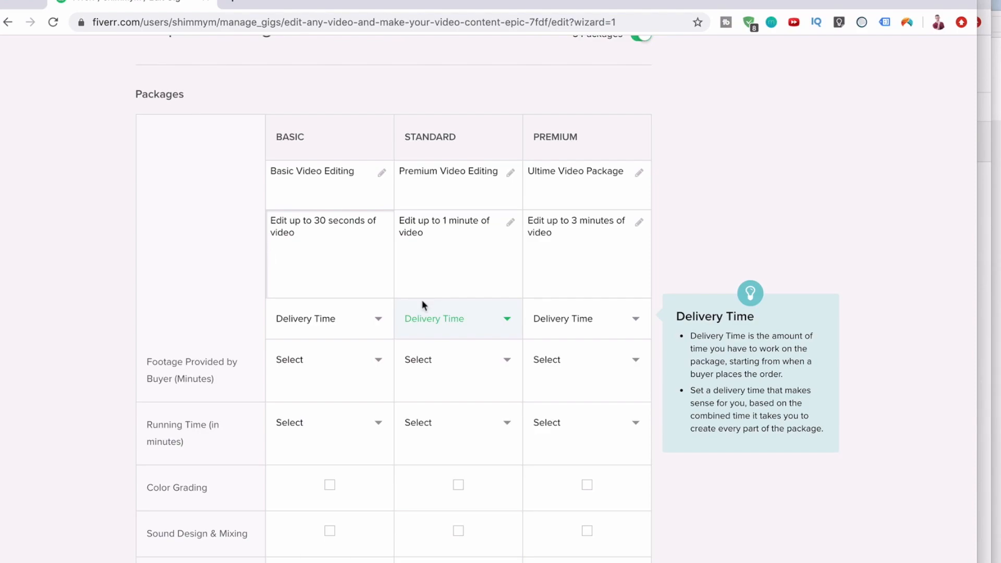
scroll(422, 303, "down", 1)
left_click(373, 290)
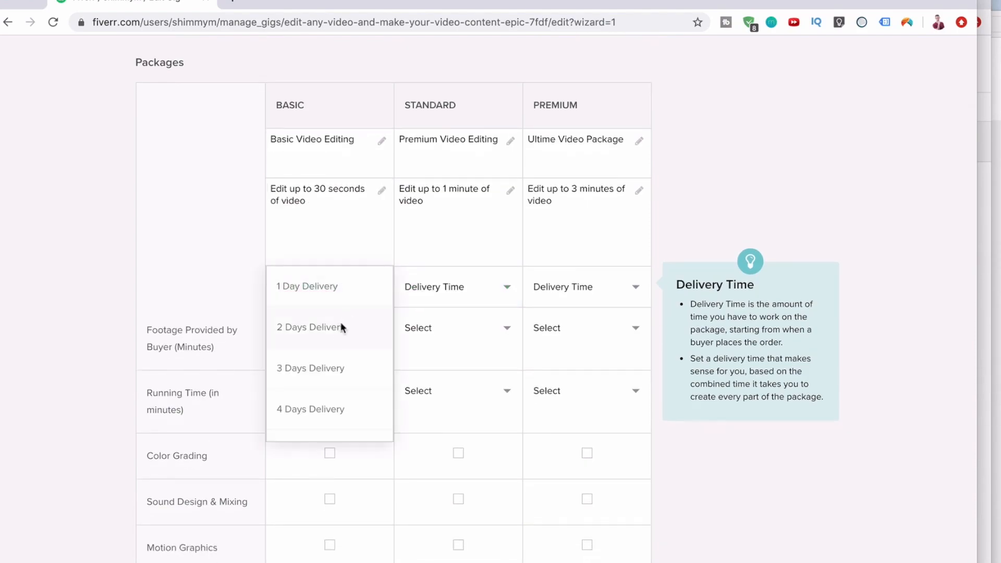
left_click(339, 297)
left_click(428, 301)
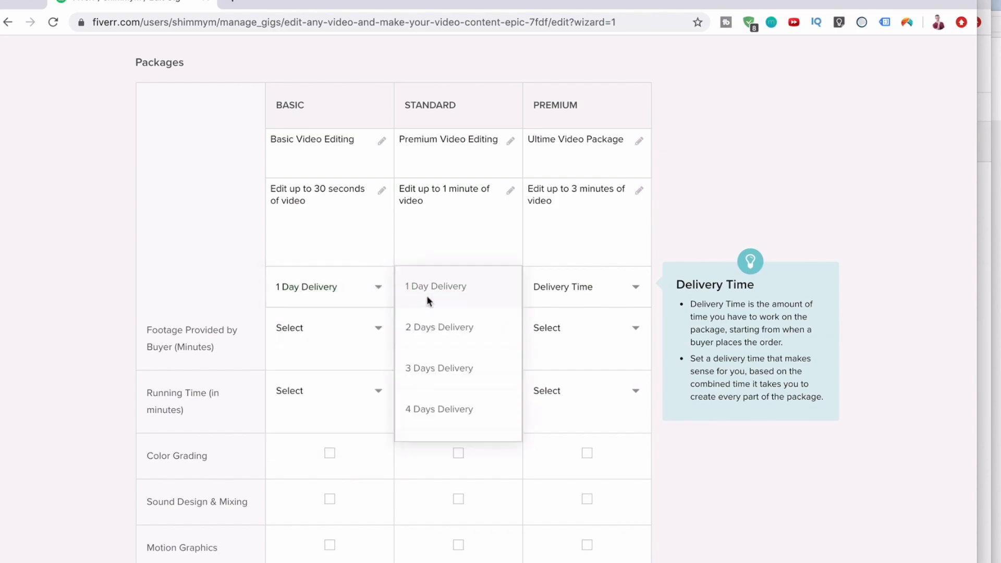
left_click(426, 326)
left_click(553, 301)
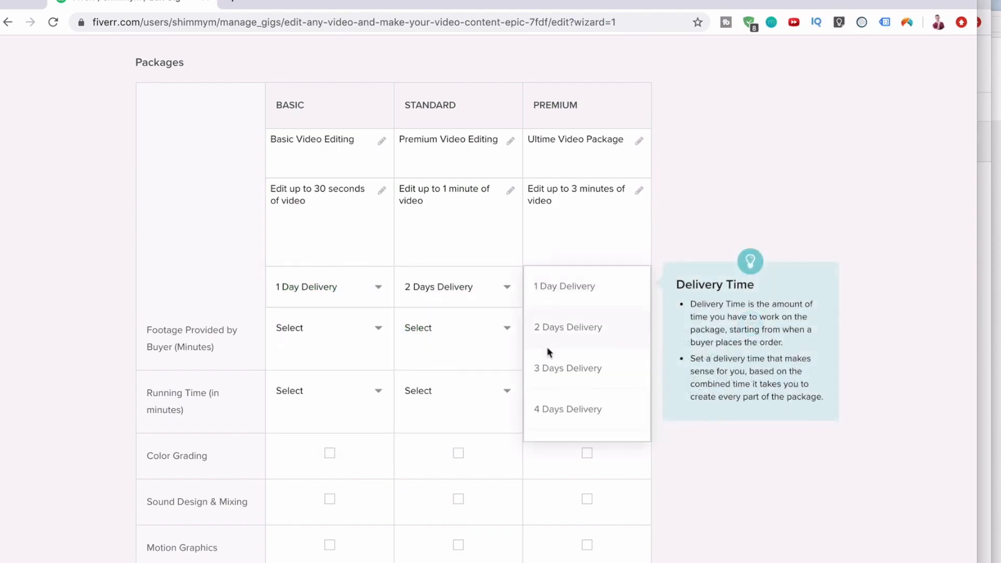
left_click(548, 351)
Examine the available lengths of buyer-provided footage for the Basic package without choosing one
scroll(424, 426, "down", 1)
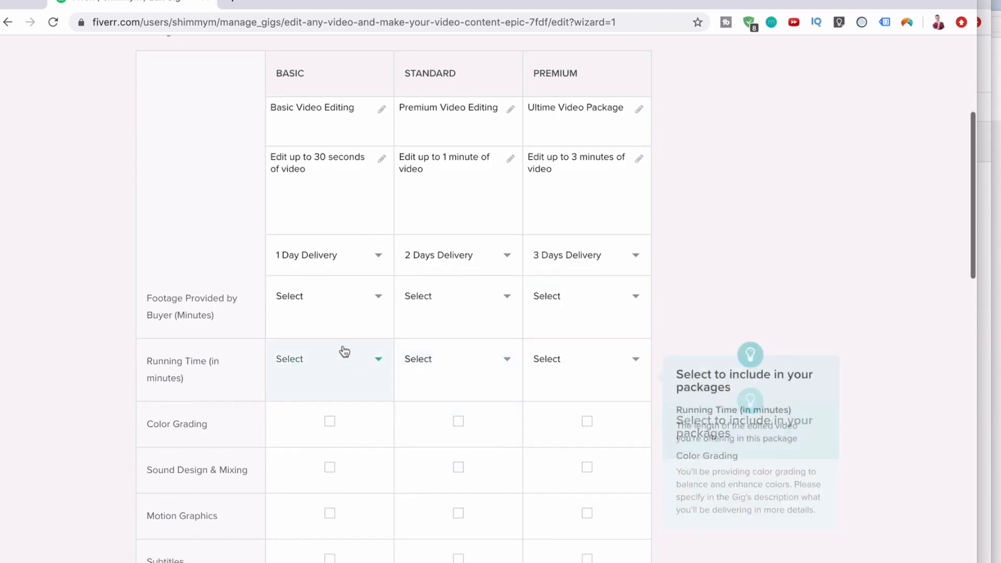
left_click(342, 318)
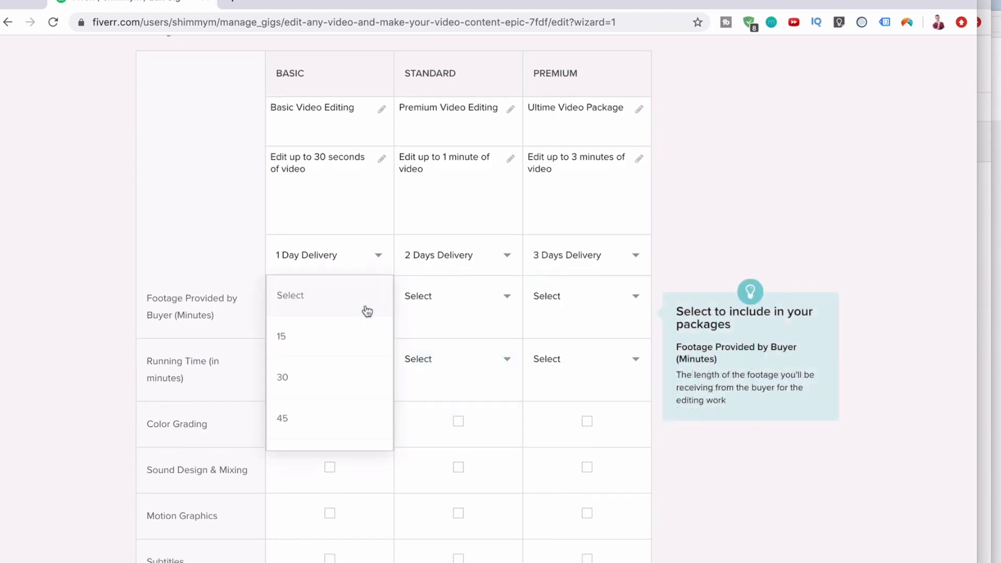
scroll(319, 371, "down", 1)
scroll(324, 331, "up", 1)
scroll(325, 338, "down", 7)
scroll(325, 352, "down", 20)
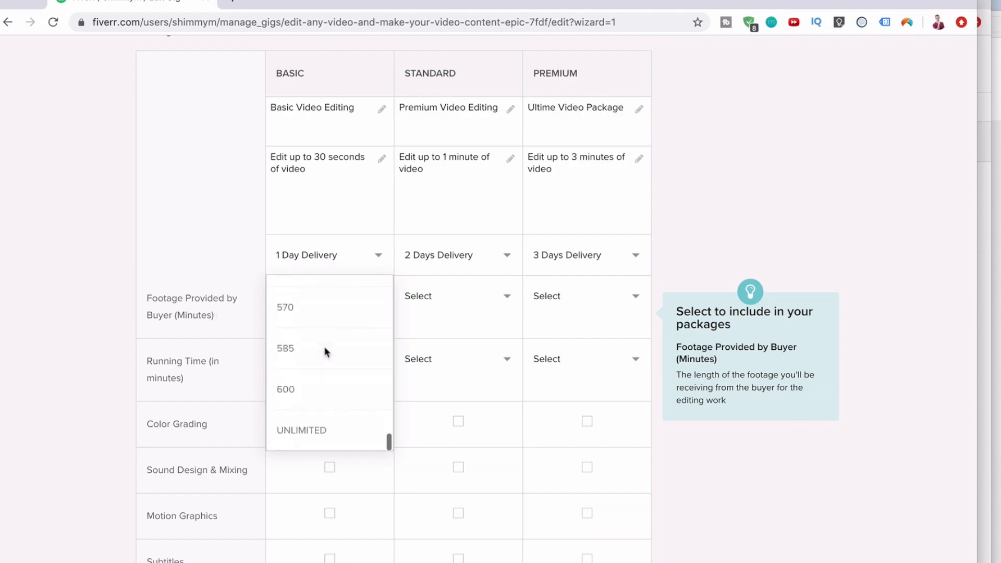
left_click(193, 231)
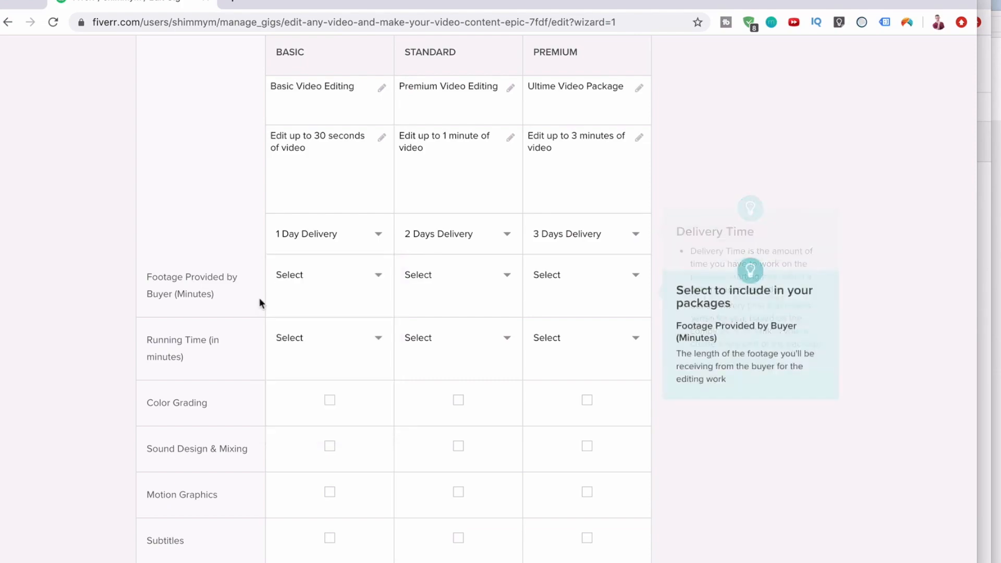
scroll(259, 300, "up", 2)
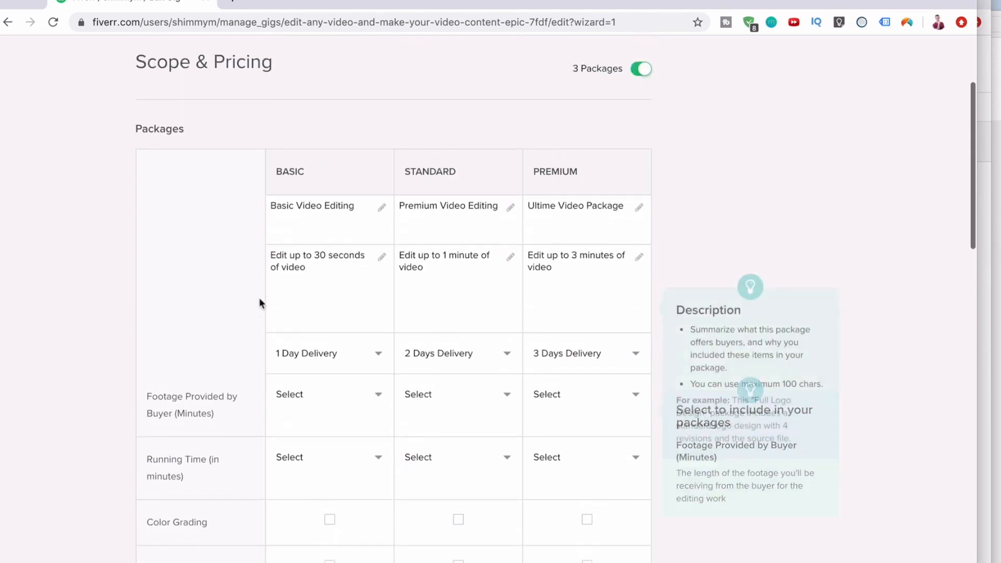
left_click(301, 396)
scroll(306, 431, "up", 10)
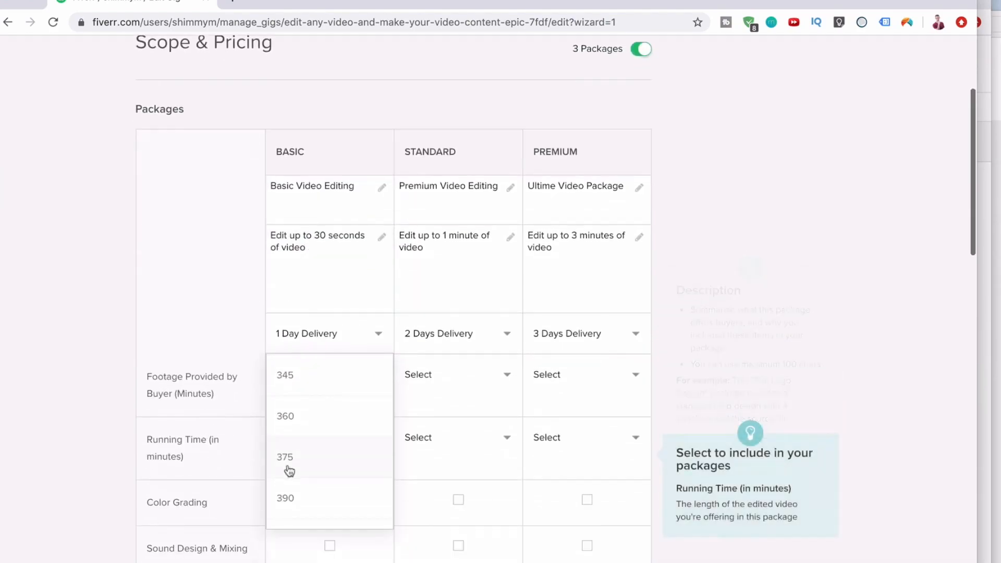
scroll(286, 467, "up", 10)
scroll(287, 470, "up", 2)
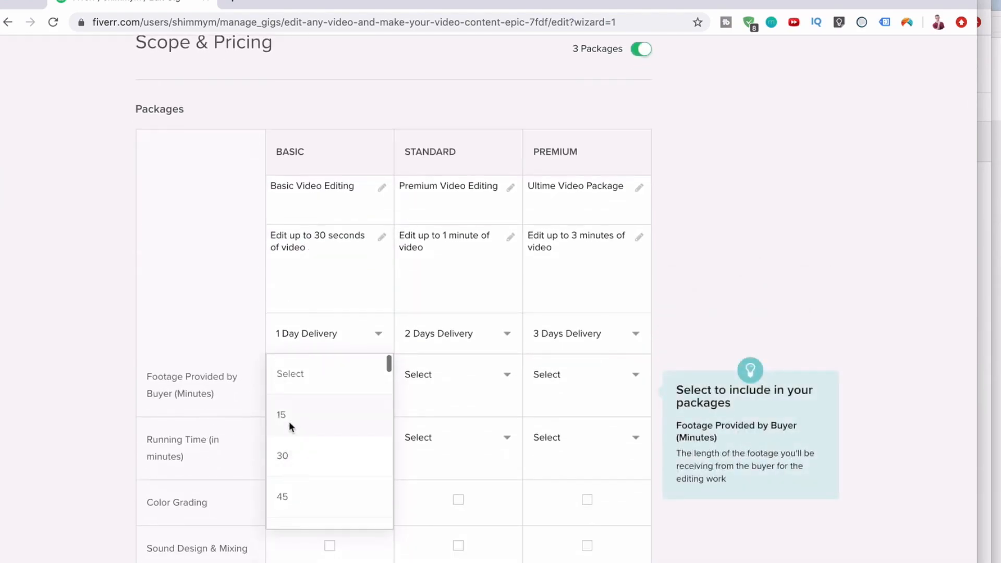
left_click(259, 384)
Set the running time to 1 minute for the Standard package and 3 minutes for the Premium package
scroll(333, 384, "down", 1)
scroll(333, 384, "down", 2)
left_click(330, 342)
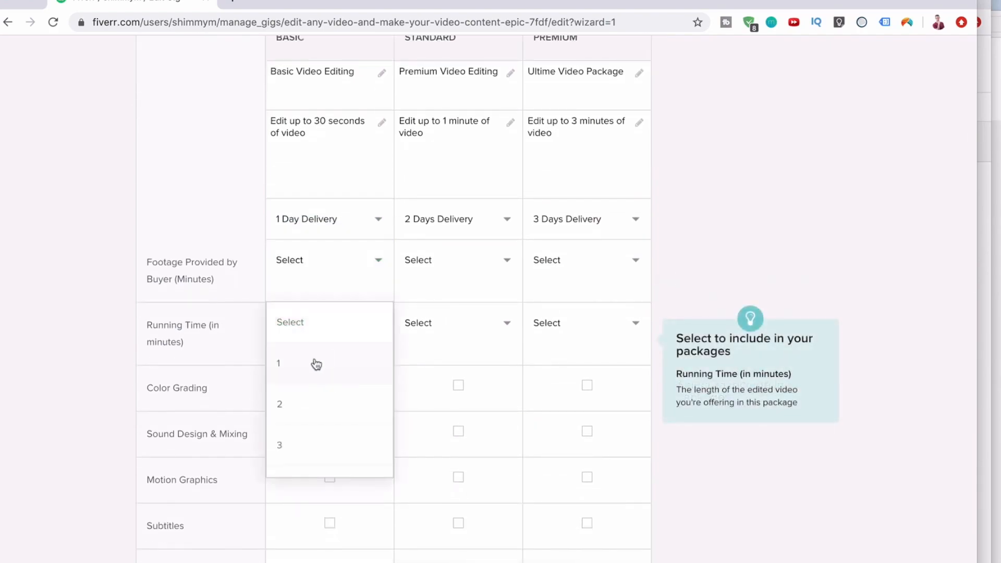
left_click(414, 343)
left_click(419, 343)
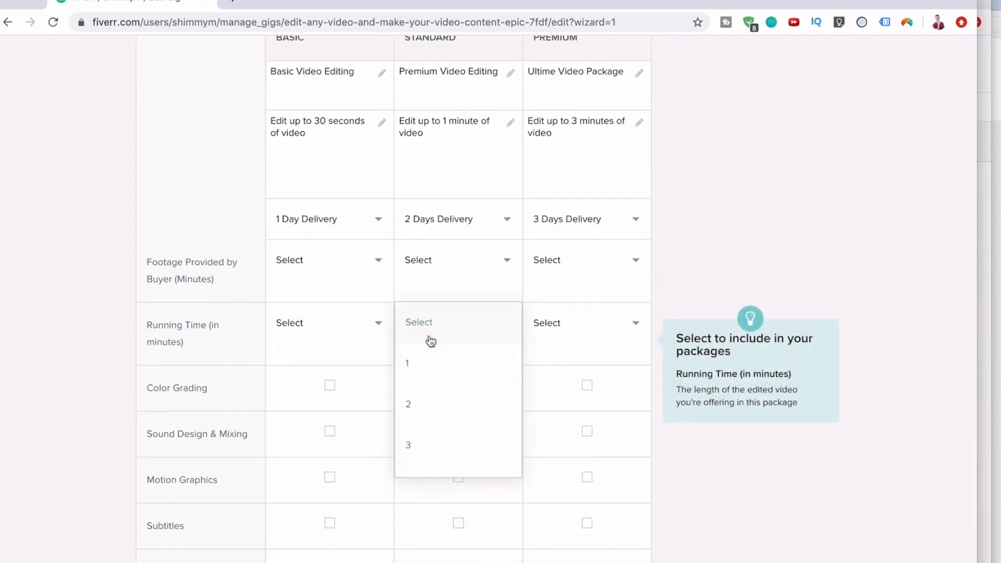
left_click(424, 365)
left_click(585, 331)
left_click(546, 442)
Include color grading in the Standard and Premium packages, plus sound design & mixing and subtitles in Premium only
scroll(397, 425, "down", 1)
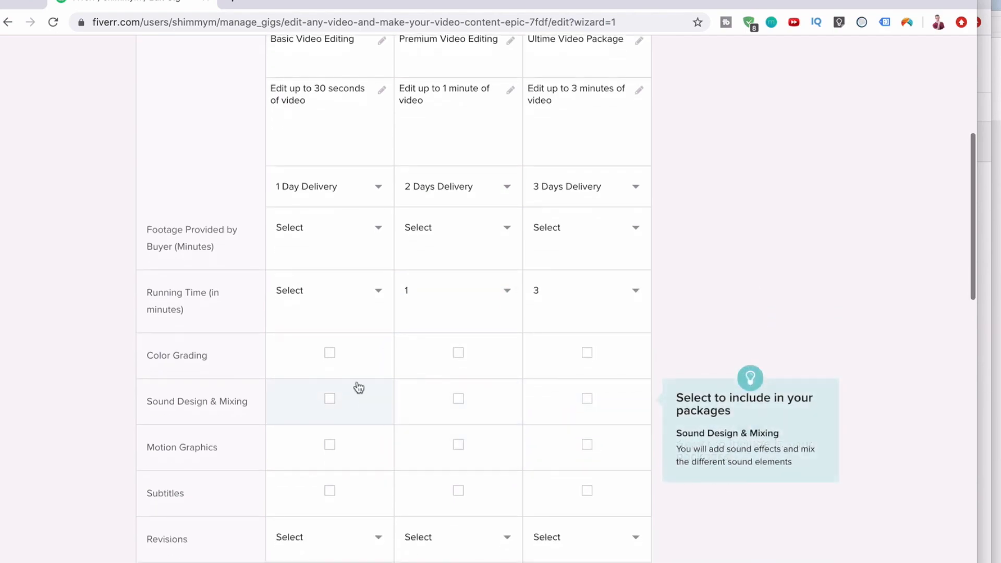
left_click(458, 356)
left_click(586, 357)
scroll(586, 362, "down", 2)
left_click(590, 355)
left_click(586, 395)
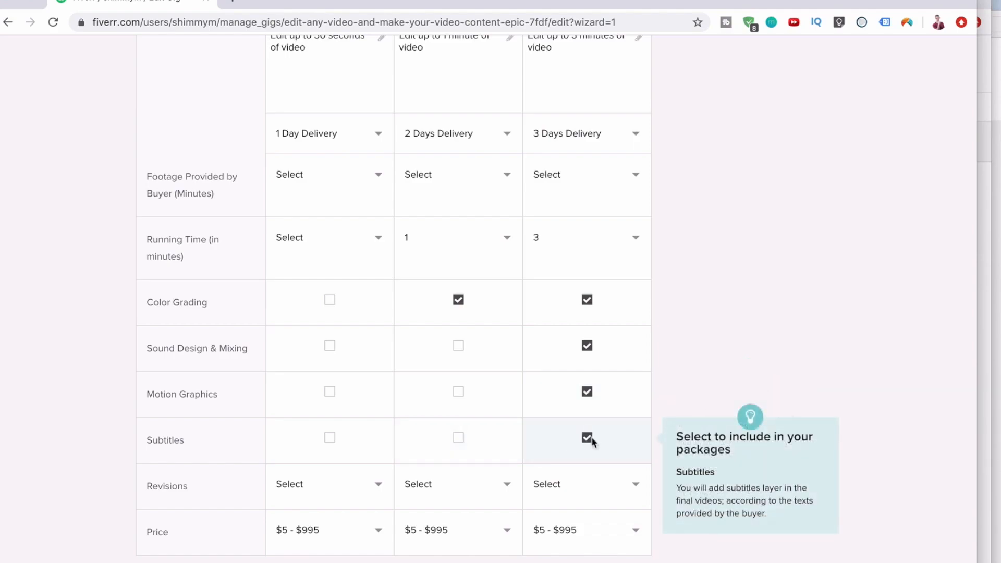
left_click(588, 393)
Set the revisions to 0 for Basic, 0 for Standard and 1 for Premium
scroll(433, 527, "down", 2)
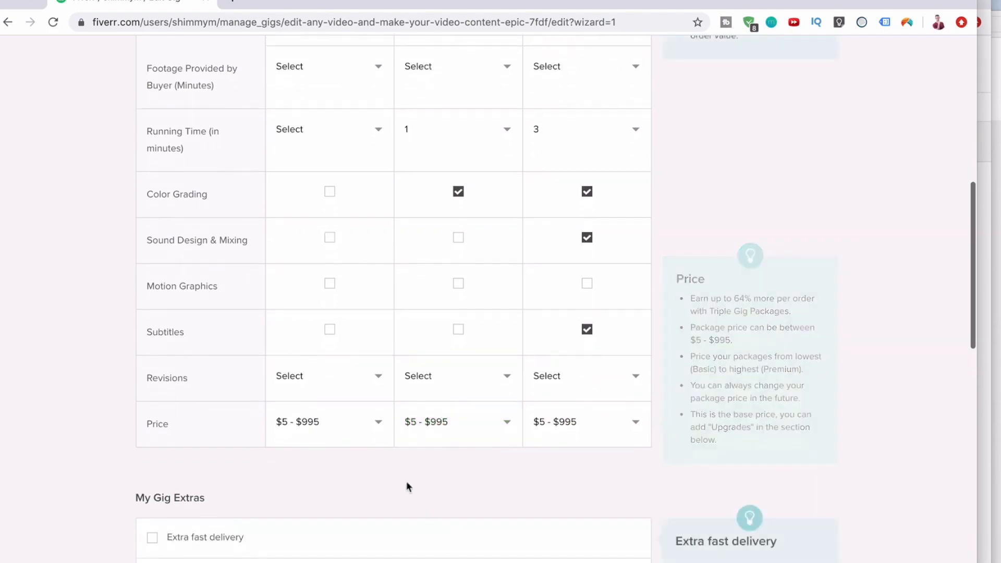
left_click(331, 377)
left_click(328, 416)
left_click(445, 378)
left_click(445, 434)
left_click(570, 375)
left_click(543, 454)
Price the packages at $25 for Basic, $70 for Standard and $150 for Premium
scroll(544, 455, "up", 2)
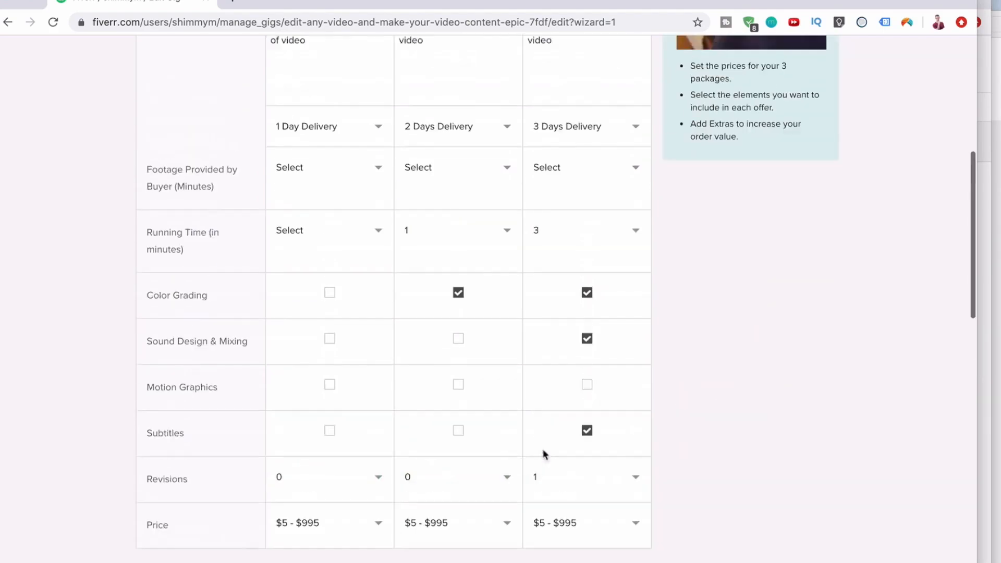
scroll(543, 454, "down", 3)
left_click(315, 341)
scroll(290, 465, "down", 2)
left_click(300, 440)
left_click(453, 333)
scroll(441, 449, "down", 10)
scroll(440, 449, "up", 1)
left_click(440, 415)
left_click(565, 341)
scroll(555, 443, "down", 5)
scroll(555, 443, "down", 15)
left_click(555, 443)
Add the line "Professionally edit using Premiere Pro" to the Premium package's description
scroll(559, 402, "up", 20)
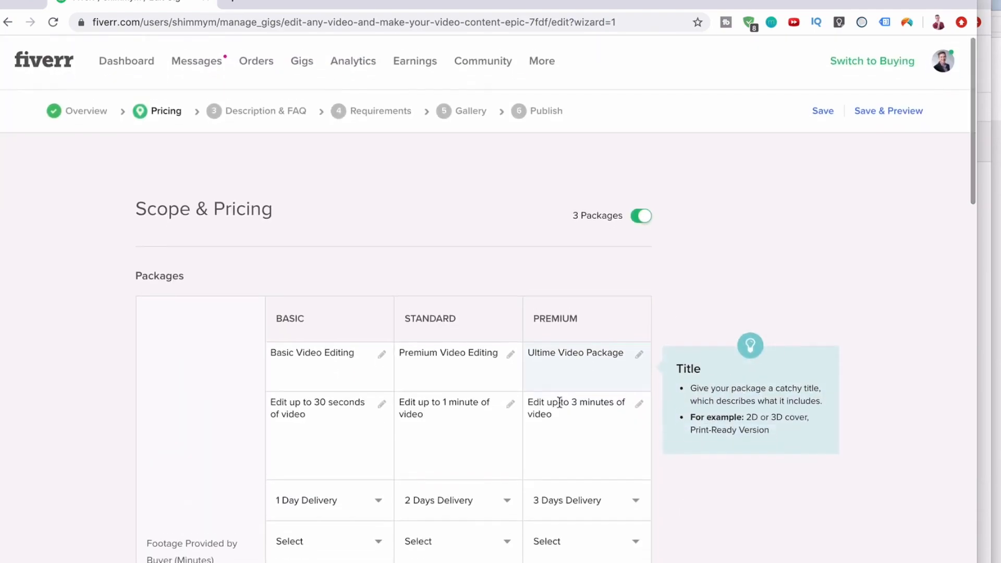
left_click(560, 402)
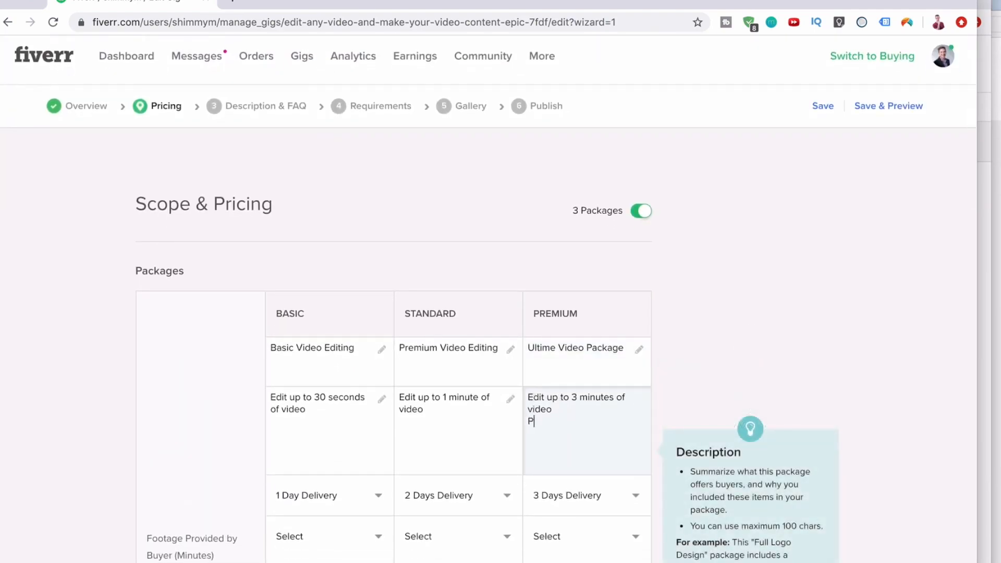
type("Professionally edit using PRE")
key("BackSpace")
key("BackSpace")
type("rem")
type("ro")
left_click(446, 443)
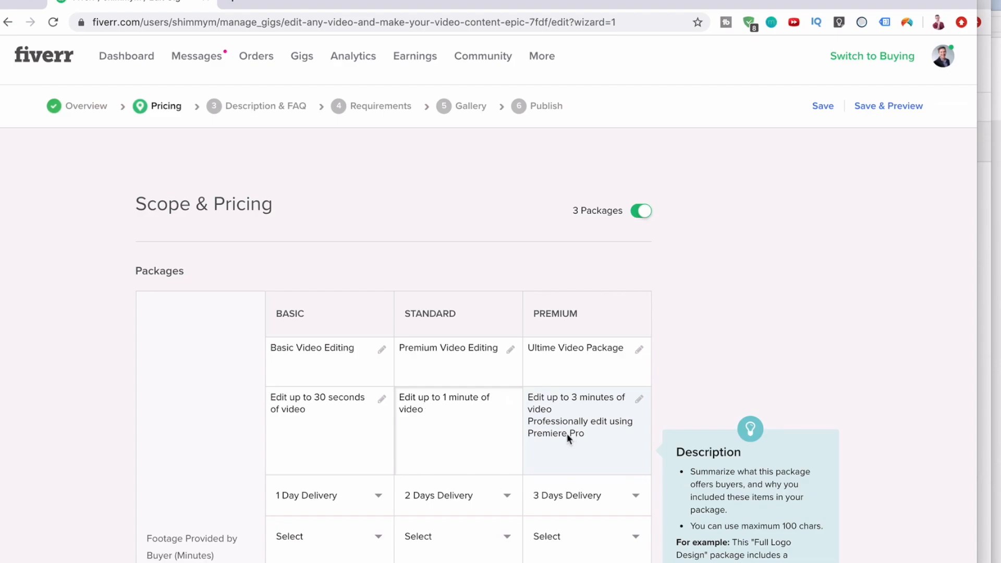
left_click(337, 157)
Search Google for "premiere pro" in a separate page and return to the gig's pricing form
left_click(234, 2)
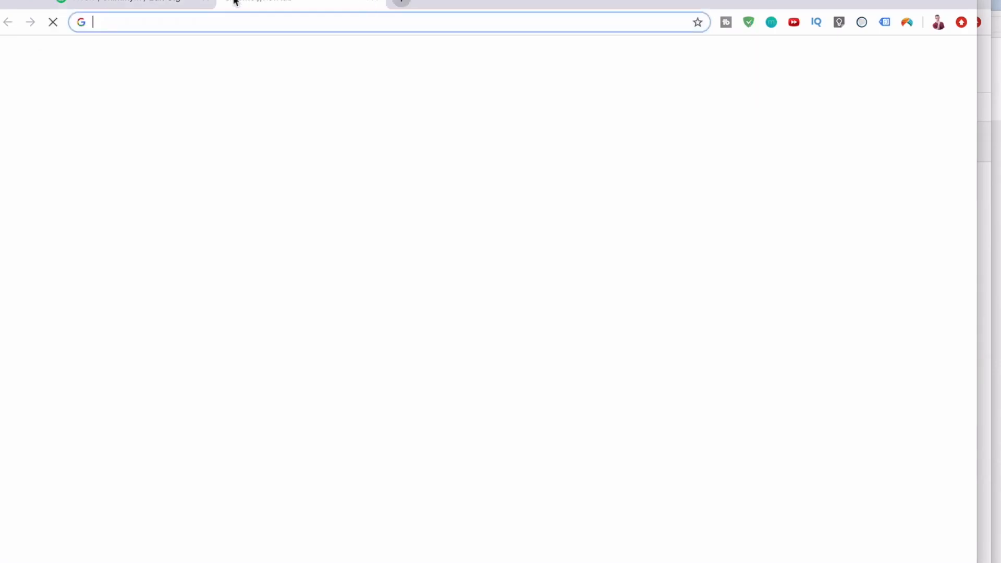
type("premiere pro")
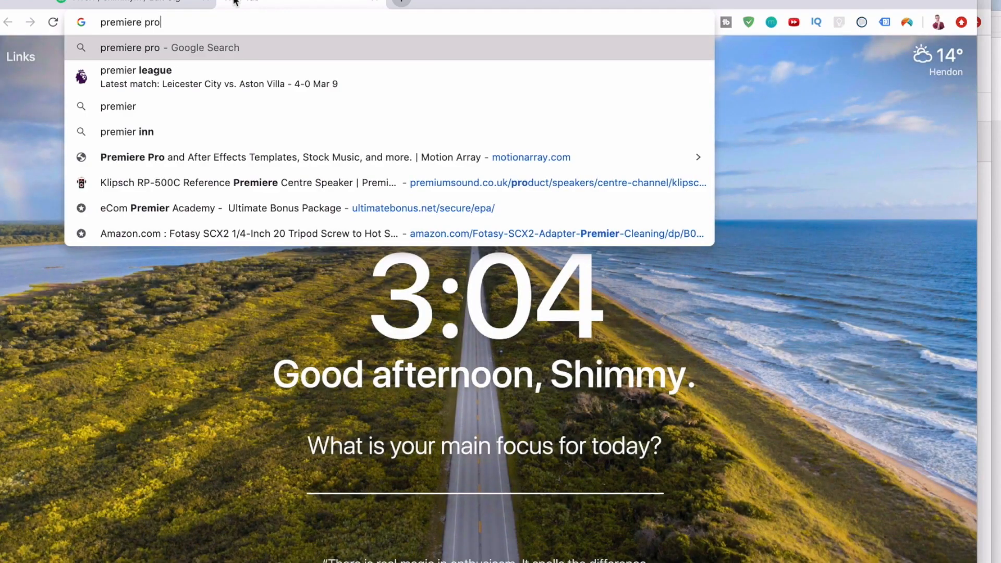
key("Return")
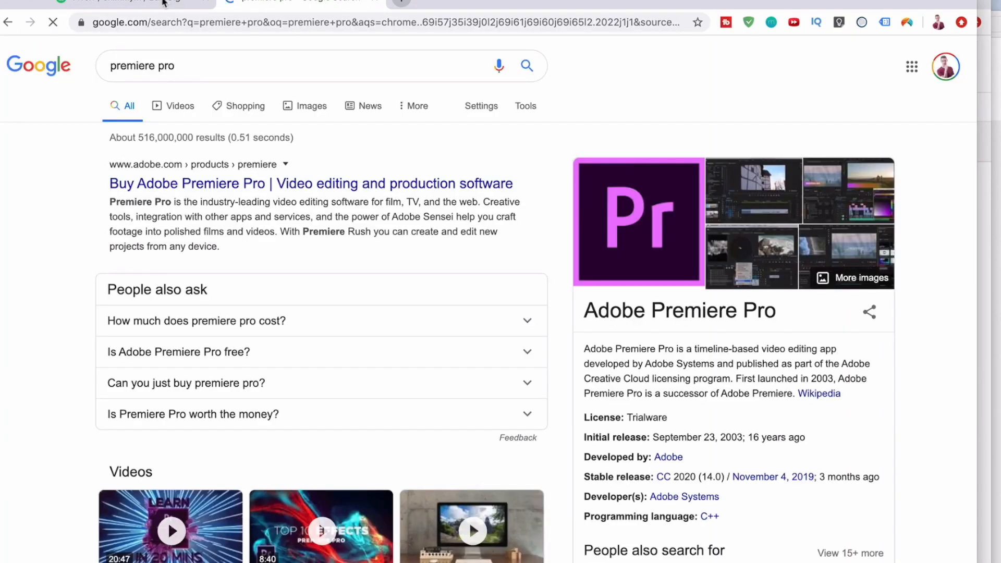
left_click(163, 3)
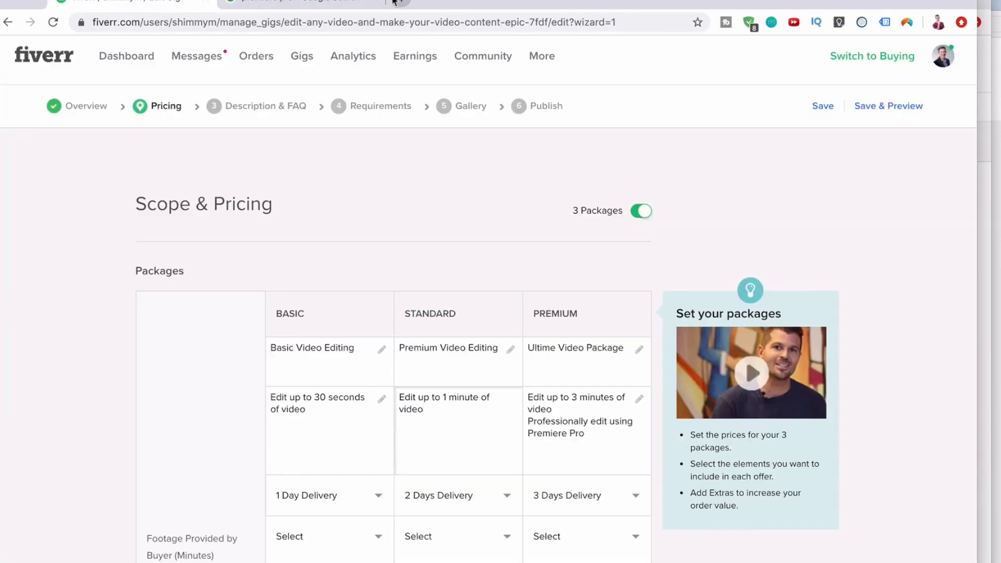
Add the line "Professionally edit with Final cut pro" to the Standard package's description
scroll(364, 368, "down", 2)
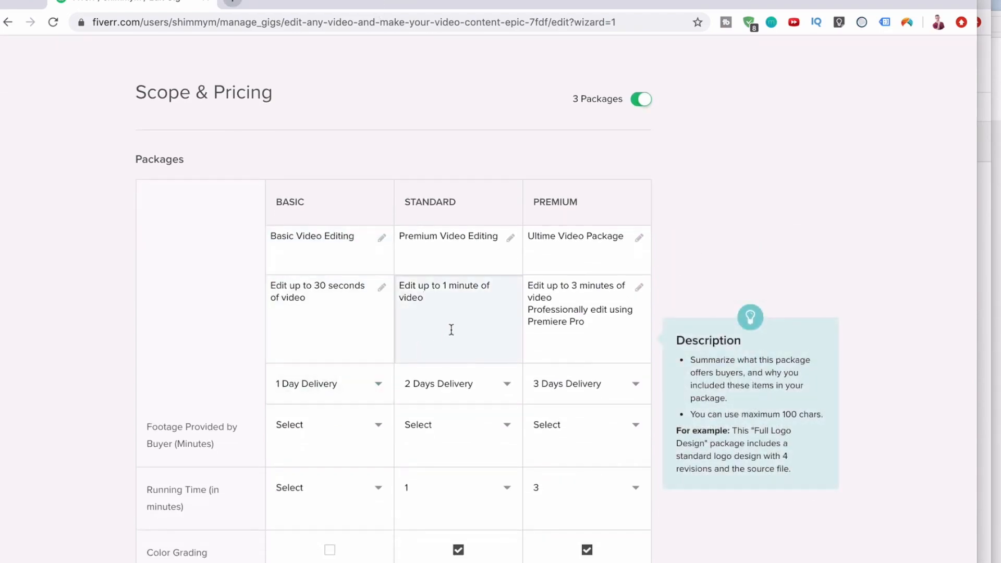
key("BackSpace")
key("BackSpace")
type("Professionally Edit with")
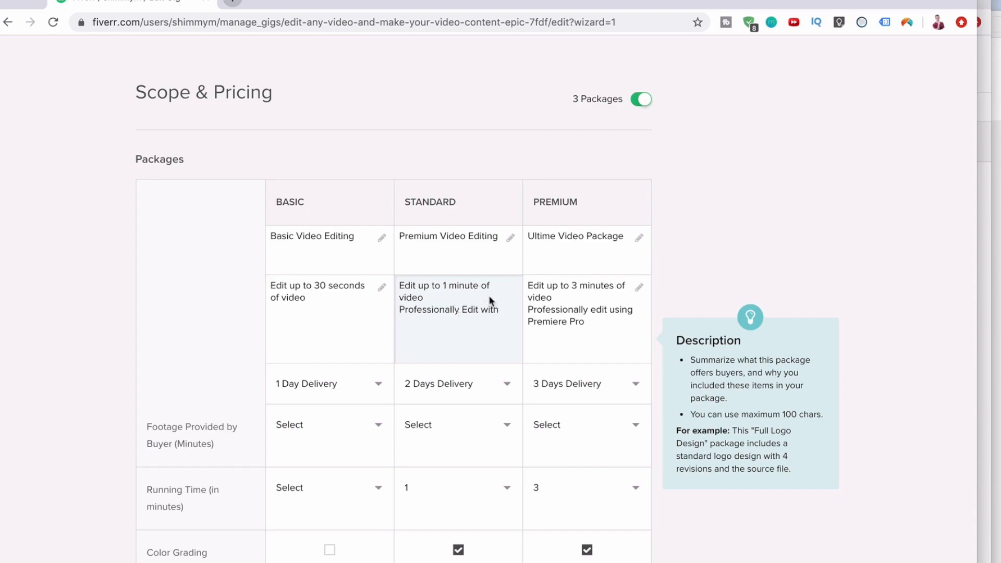
left_click(468, 309)
type("Flinal cut pro")
left_click(621, 329)
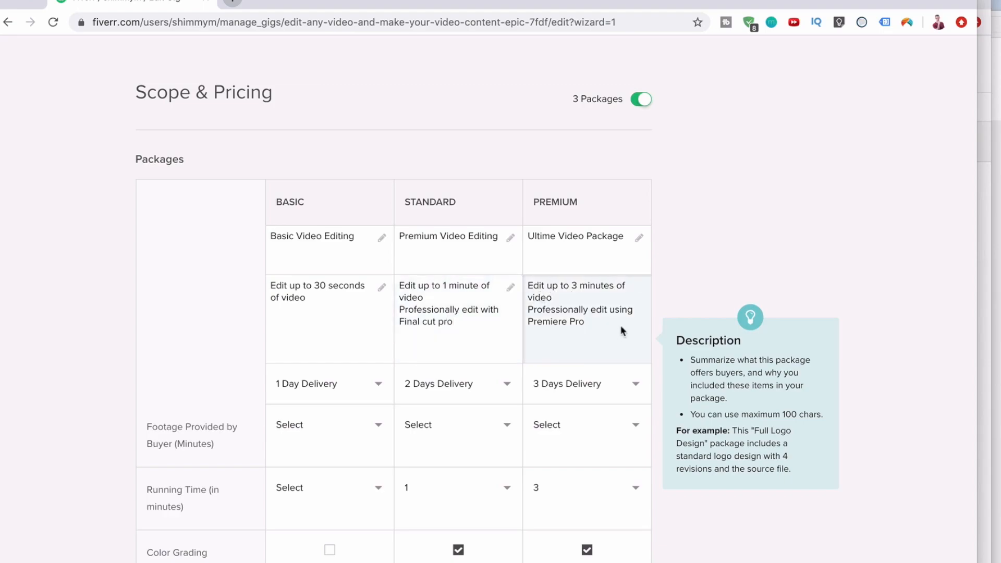
Enable the extra fast delivery option and set it to 1 day for all three packages
scroll(620, 325, "down", 10)
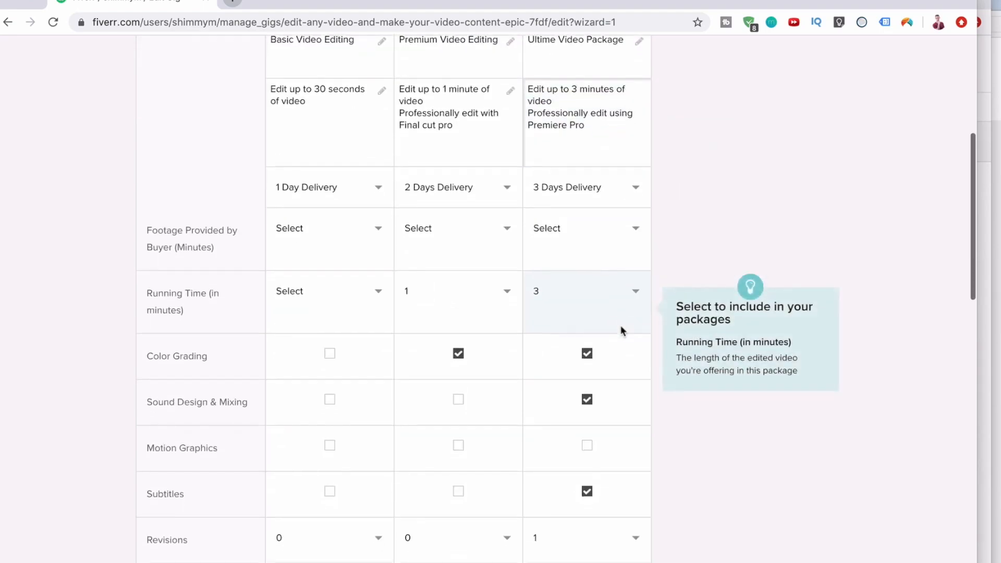
scroll(621, 329, "down", 5)
scroll(224, 69, "up", 2)
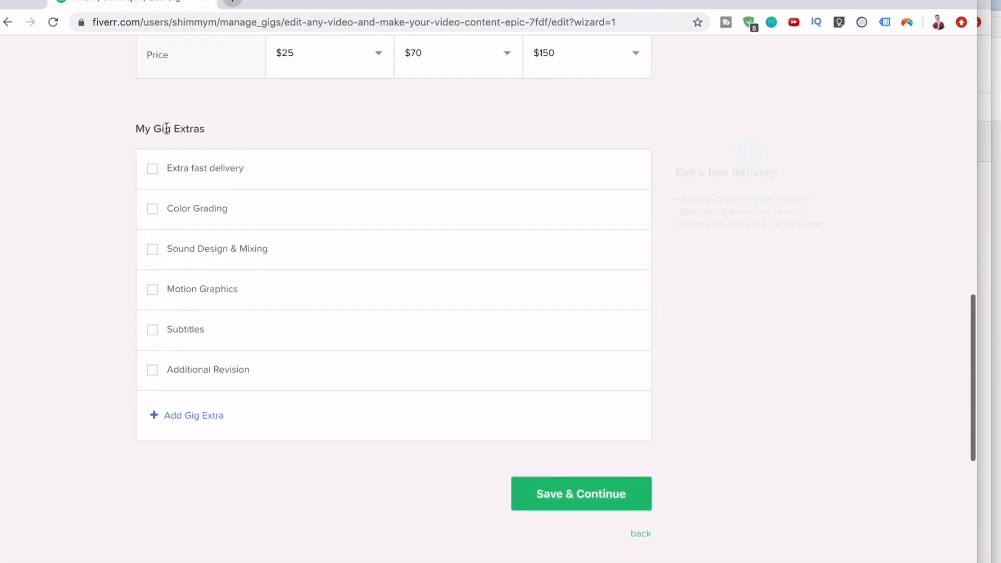
left_click(152, 168)
left_click(470, 216)
left_click(463, 245)
left_click(463, 245)
left_click(459, 279)
left_click(458, 281)
left_click(455, 315)
Charge $5 for Basic, $15 for Standard and $30 for Premium for extra fast delivery
left_click(603, 223)
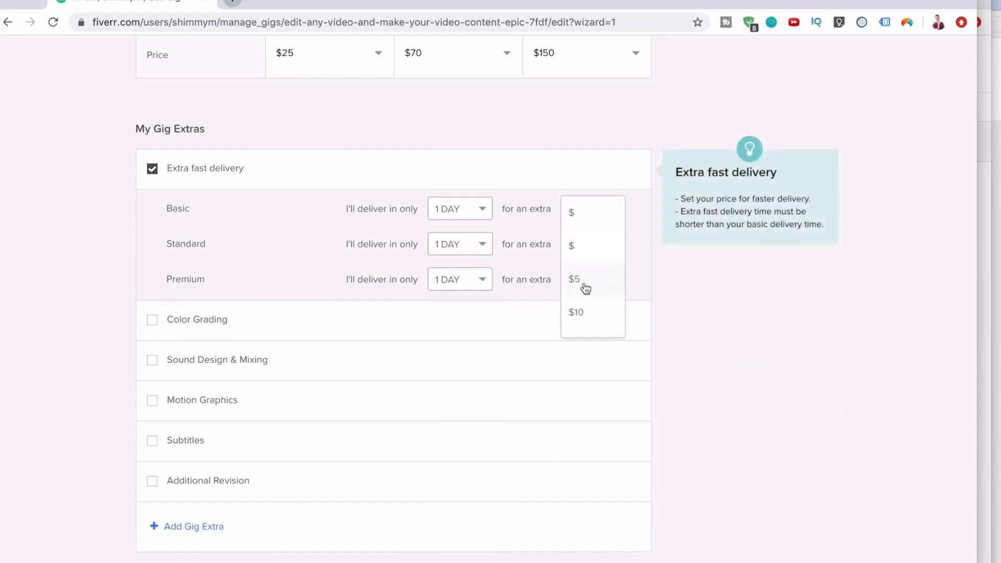
left_click(583, 289)
left_click(598, 256)
scroll(584, 308, "down", 2)
left_click(578, 315)
left_click(590, 281)
scroll(582, 337, "down", 3)
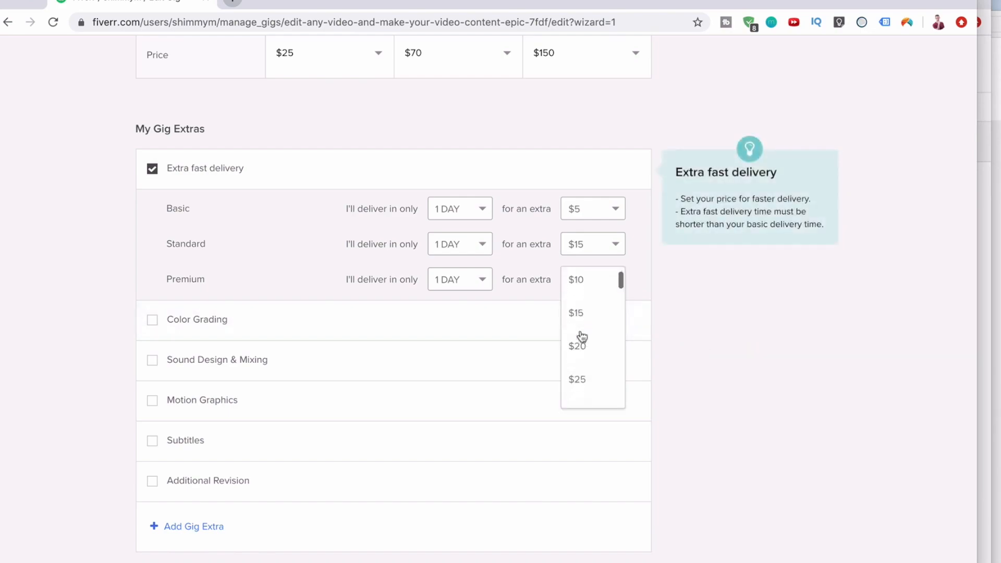
left_click(577, 371)
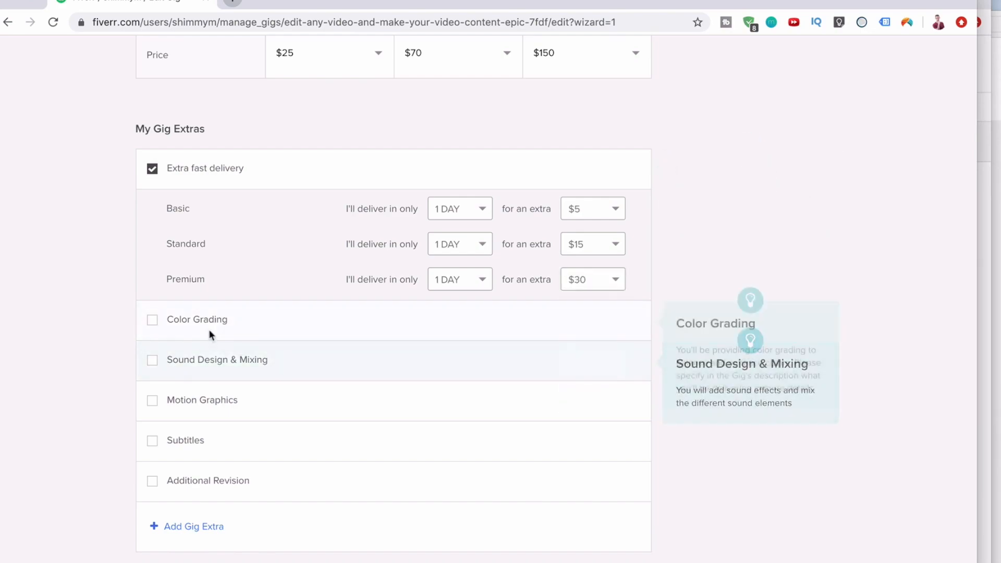
Offer color grading as a gig extra for $15 and 1 additional day
left_click(152, 320)
left_click(457, 330)
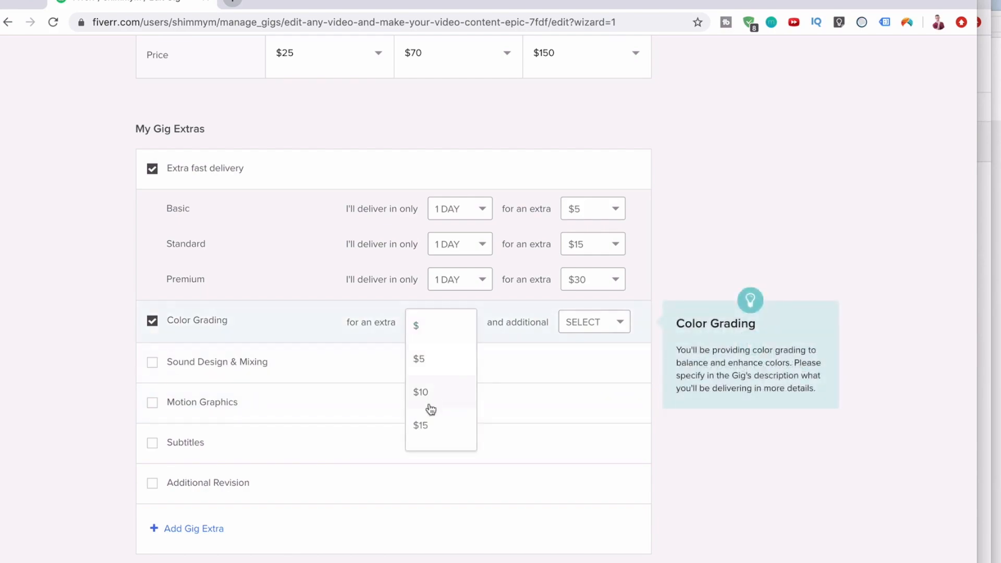
left_click(420, 424)
left_click(610, 326)
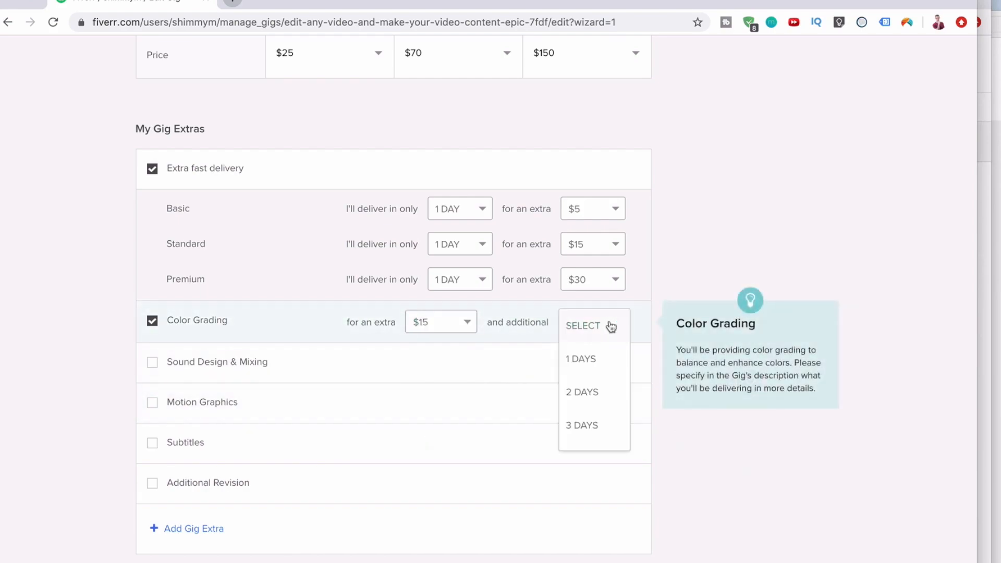
left_click(587, 358)
Offer subtitles as a gig extra for $45 and 2 additional days, and submit the pricing page
scroll(587, 377, "up", 10)
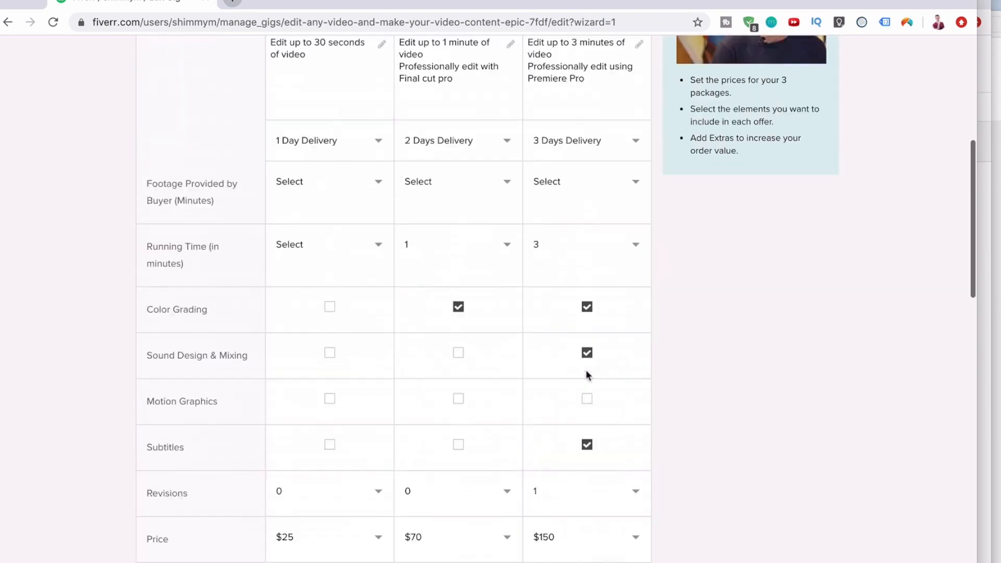
scroll(586, 376, "down", 2)
scroll(357, 355, "up", 4)
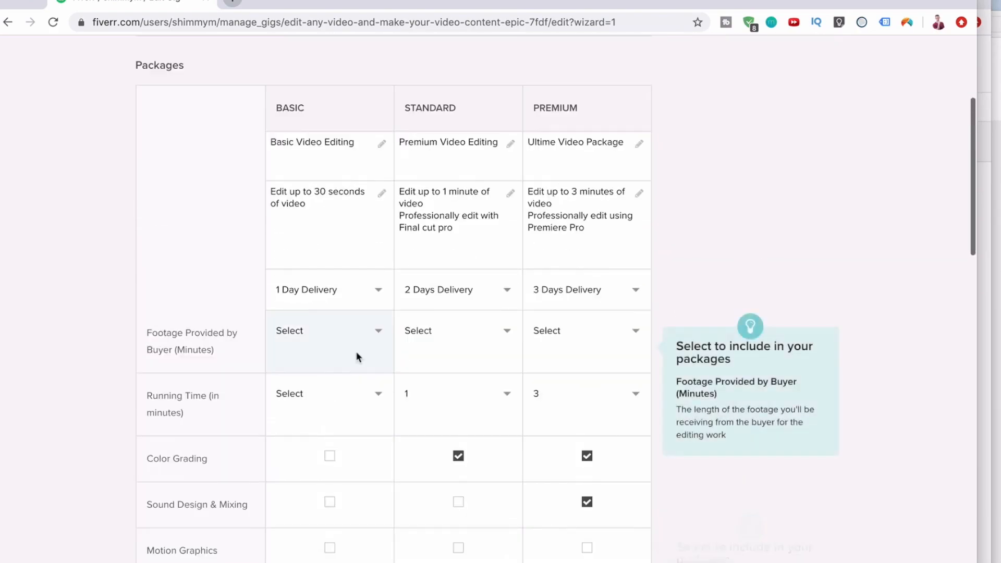
scroll(358, 354, "down", 15)
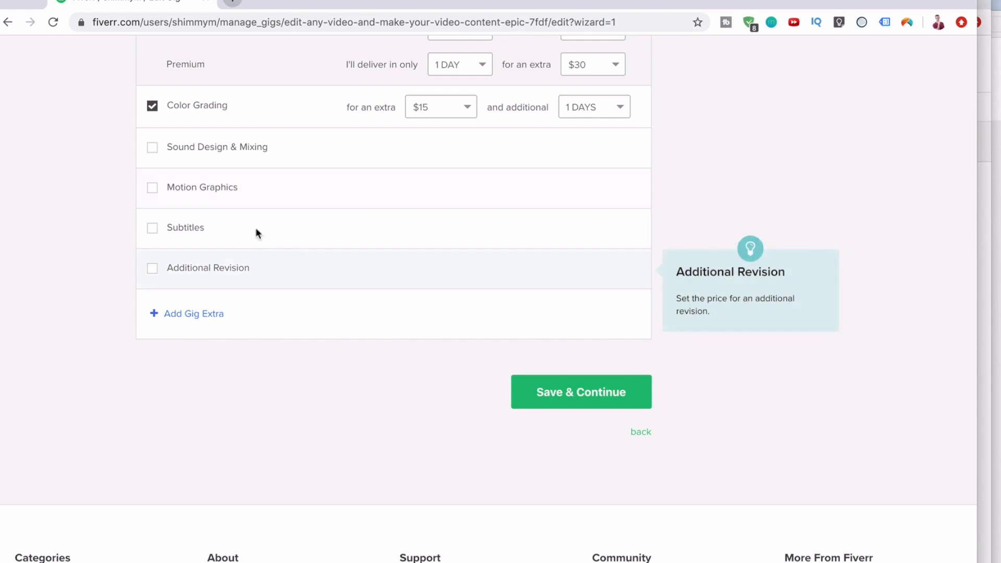
left_click(152, 228)
left_click(439, 233)
scroll(442, 316, "down", 6)
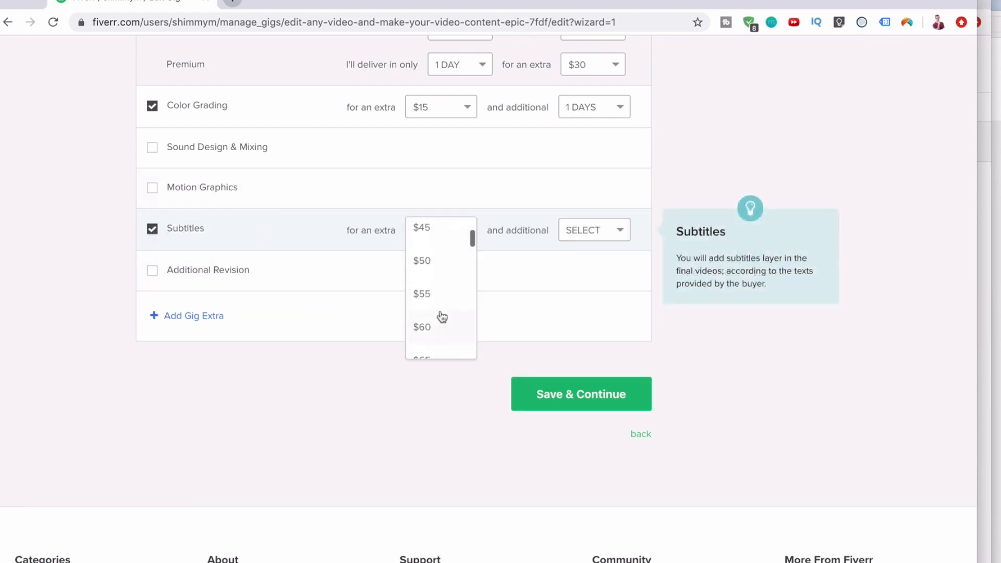
scroll(442, 316, "up", 2)
left_click(429, 318)
left_click(593, 232)
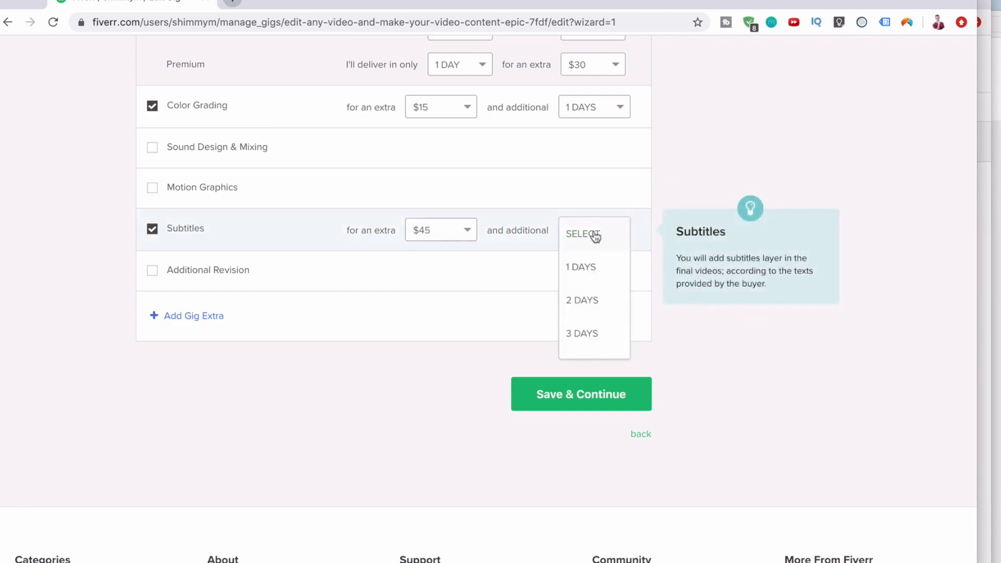
left_click(582, 302)
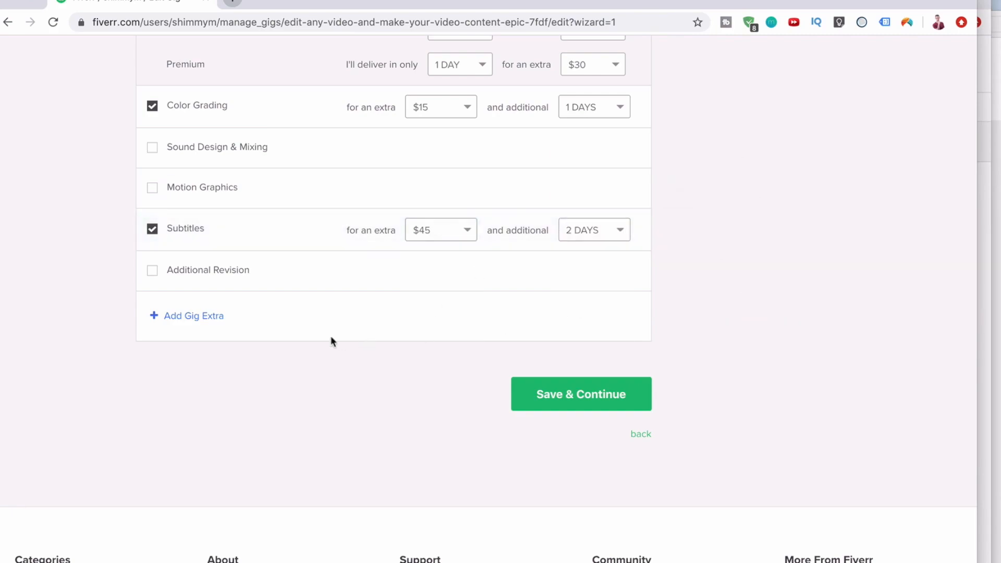
left_click(538, 393)
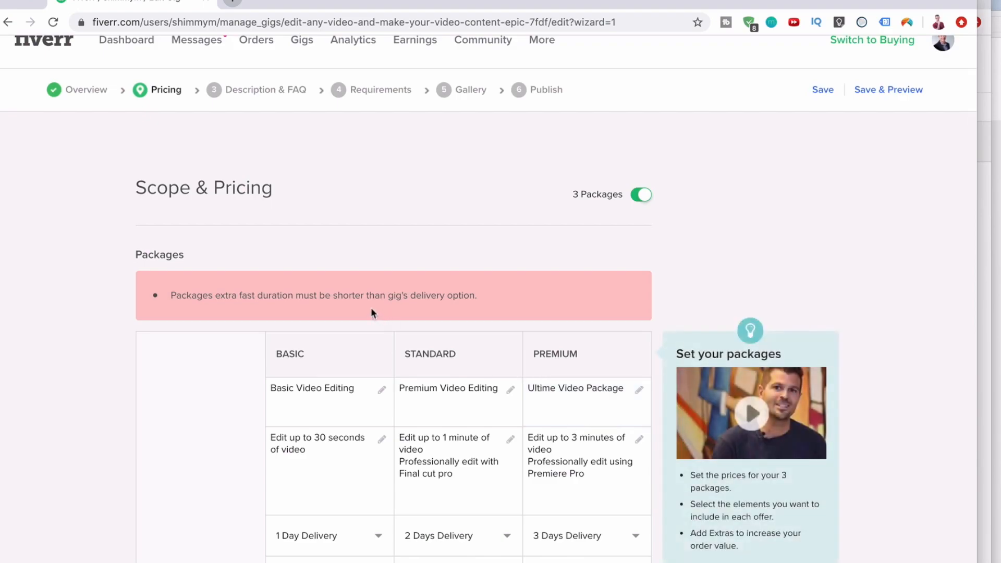
Change the delivery time to 2 days for Basic, 3 days for Standard and 4 days for Premium
scroll(371, 308, "down", 7)
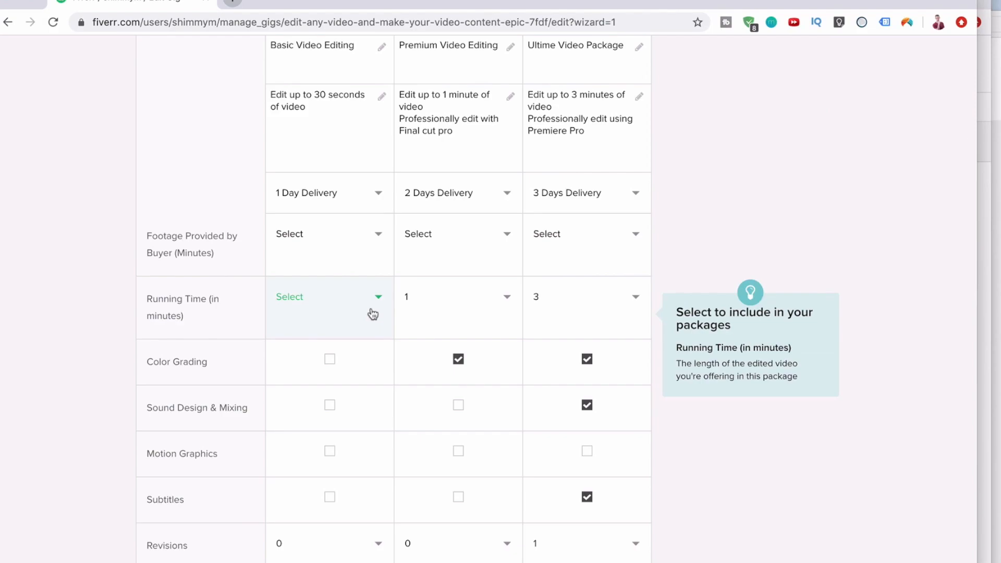
scroll(433, 348, "down", 9)
scroll(468, 295, "up", 8)
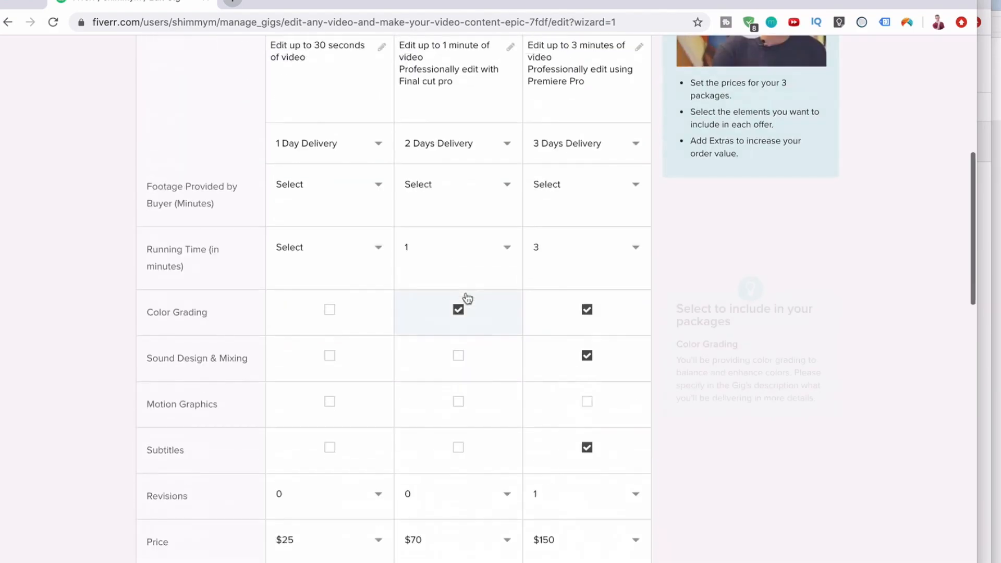
scroll(467, 297, "up", 3)
left_click(357, 295)
left_click(350, 334)
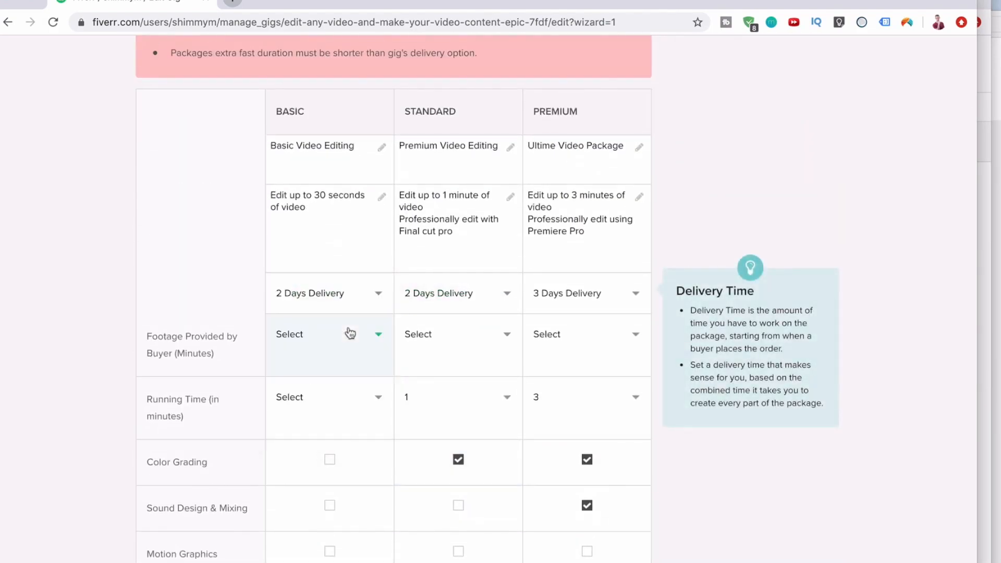
left_click(431, 309)
left_click(441, 327)
left_click(573, 235)
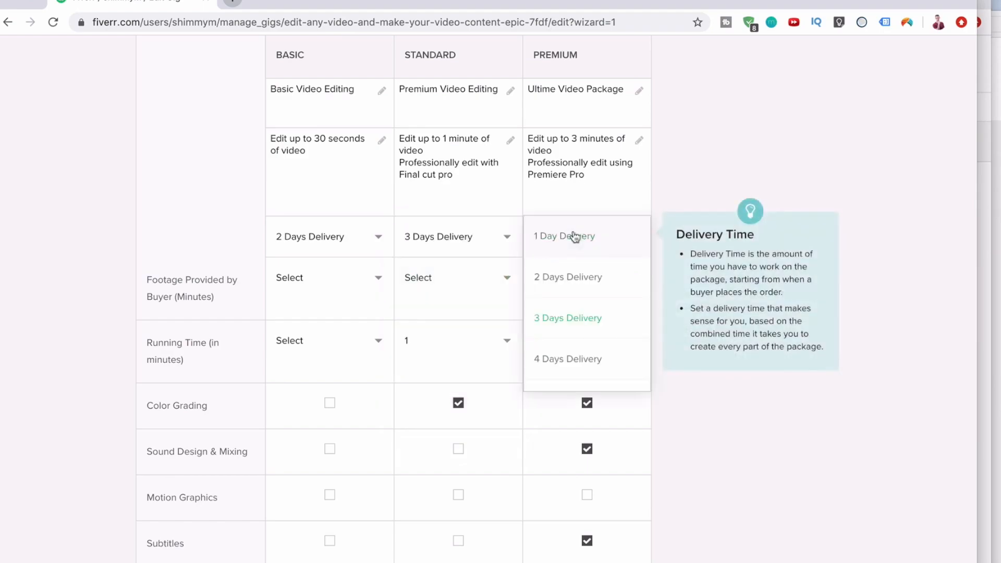
left_click(556, 359)
scroll(553, 360, "down", 10)
scroll(550, 334, "up", 2)
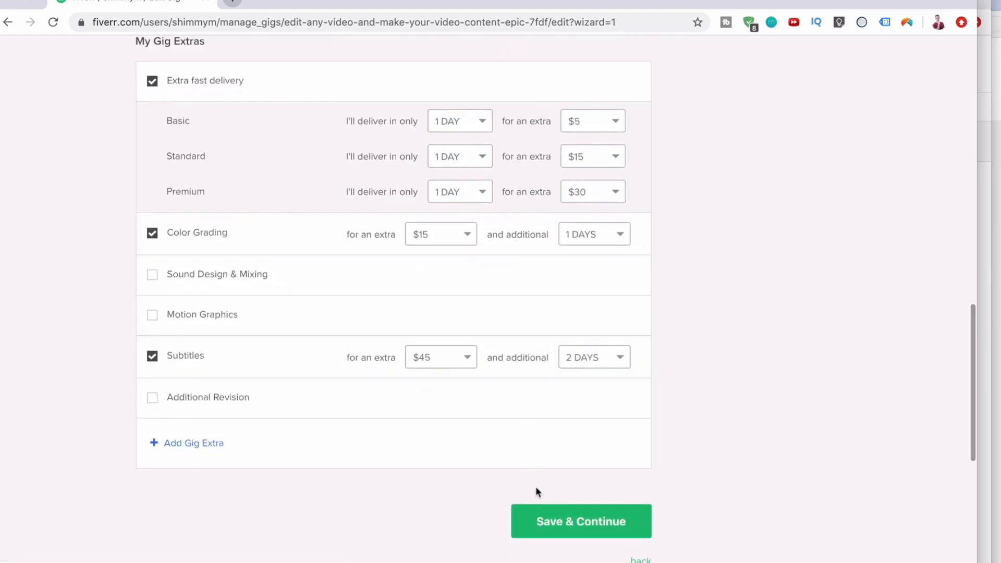
Save the pricing page and start the gig description with "**Please message me before ordering so we can go over exactly what your requirements would be**"
left_click(538, 523)
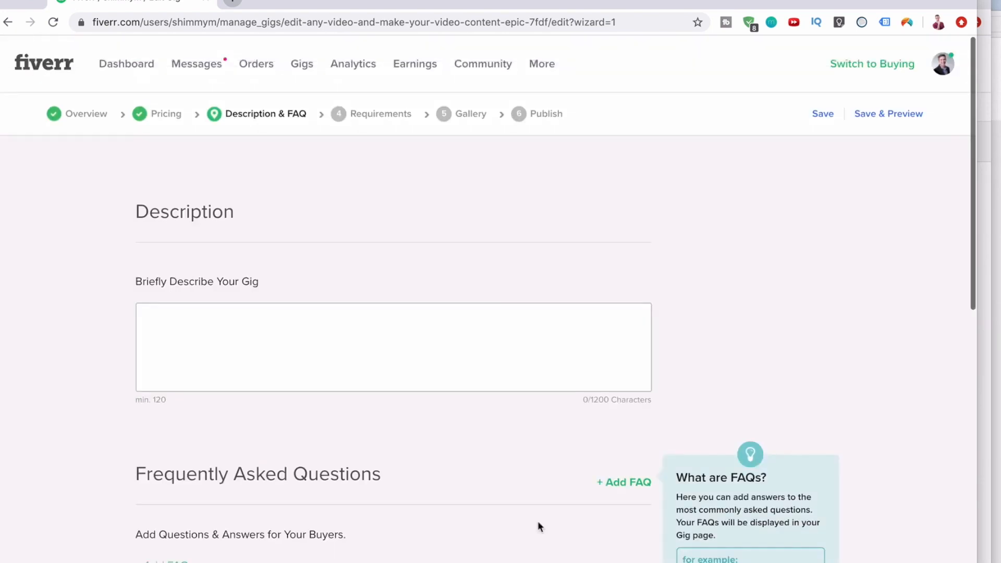
left_click(383, 382)
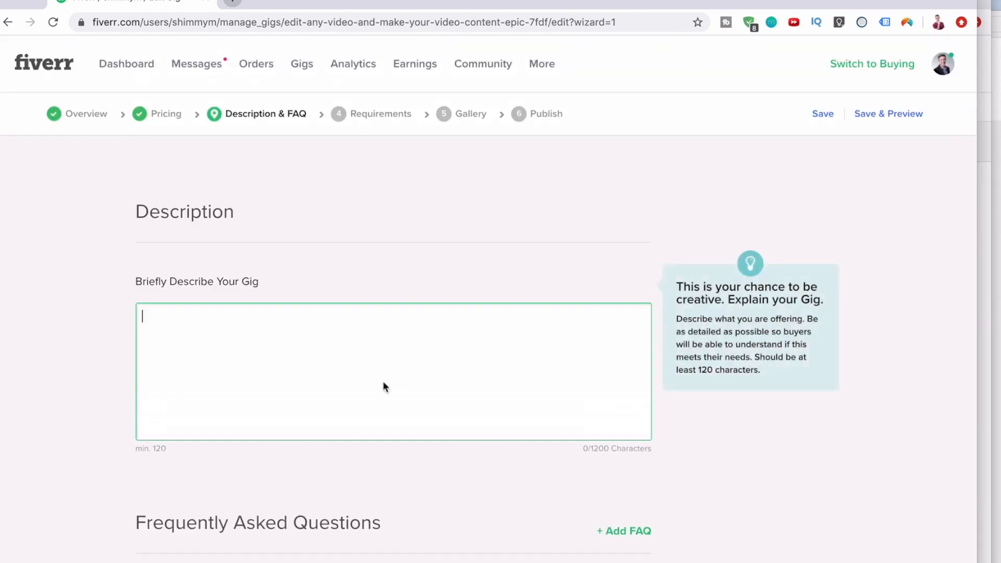
scroll(383, 383, "down", 2)
scroll(383, 387, "down", 6)
scroll(383, 388, "up", 8)
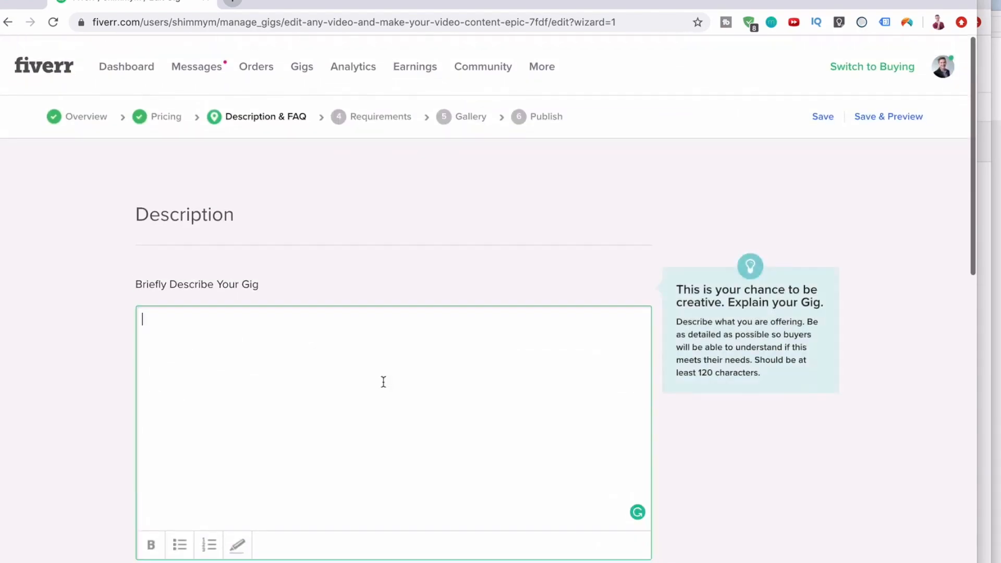
scroll(382, 387, "down", 3)
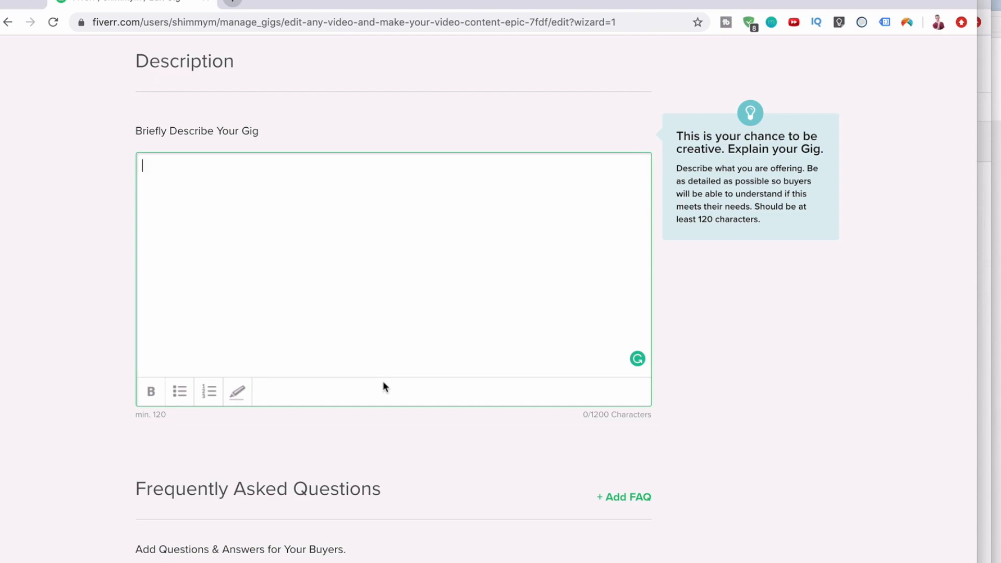
type("lease message me y")
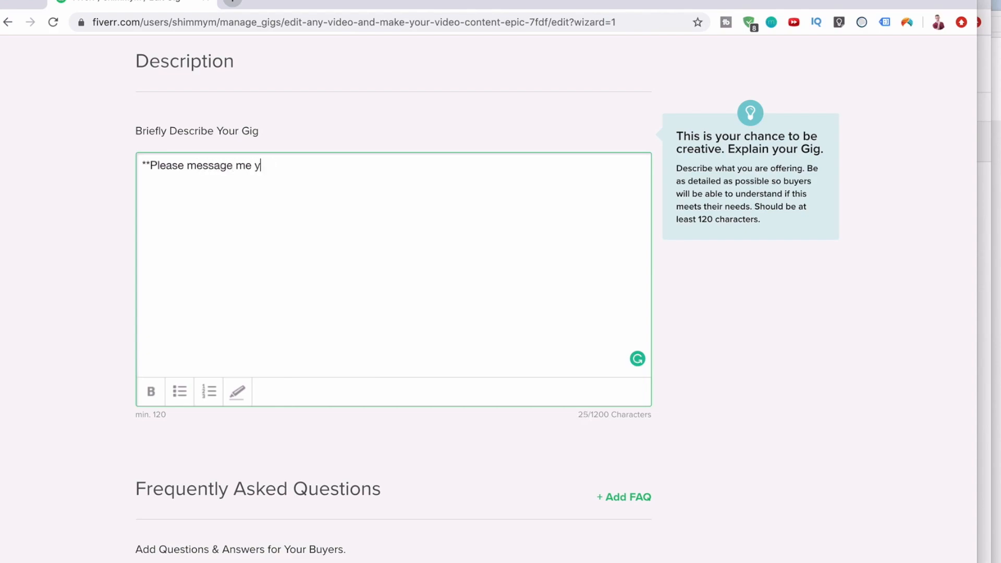
type("oubefore ordering so we can go over exactly what you ne")
key("BackSpace")
key("BackSpace")
key("BackSpace")
key("BackSpace")
type("our requirements would b")
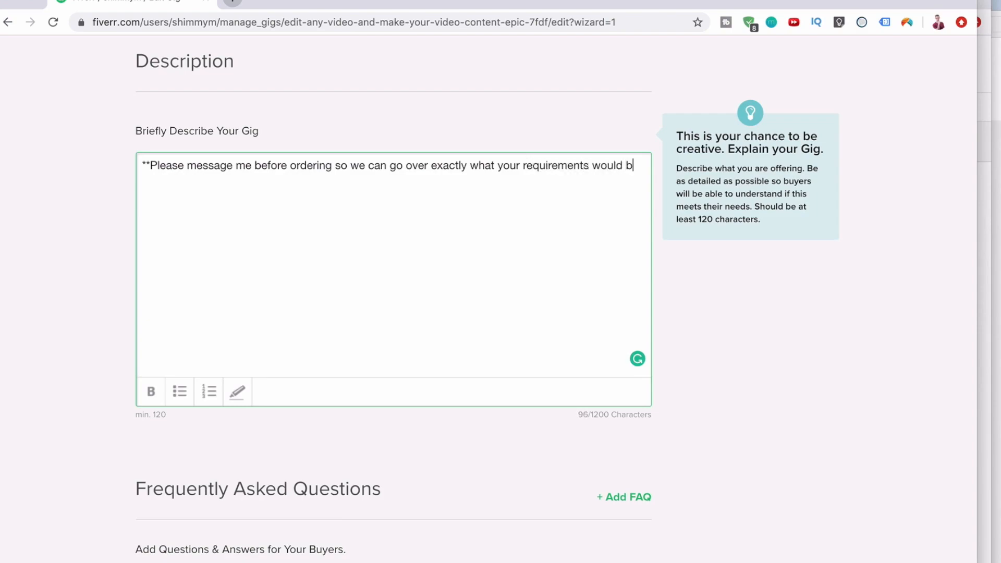
type("e**")
Add a description paragraph about being very proficient in video editing, using Adobe Premiere Pro for over 5 years and handling any project
key("Return")
key("Return")
type("I am veryu profi")
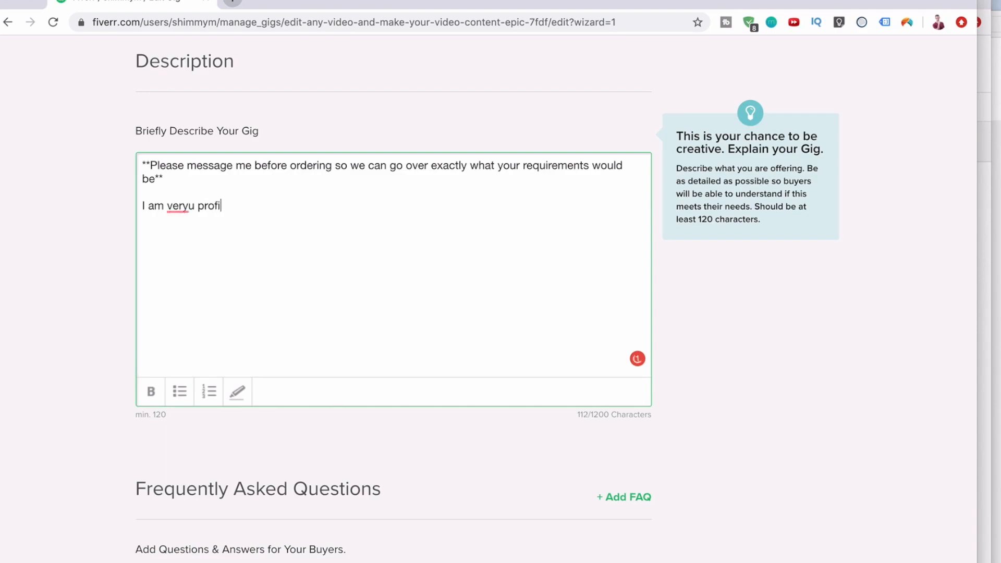
key("BackSpace")
key("BackSpace")
key("BackSpace")
type("proficiant")
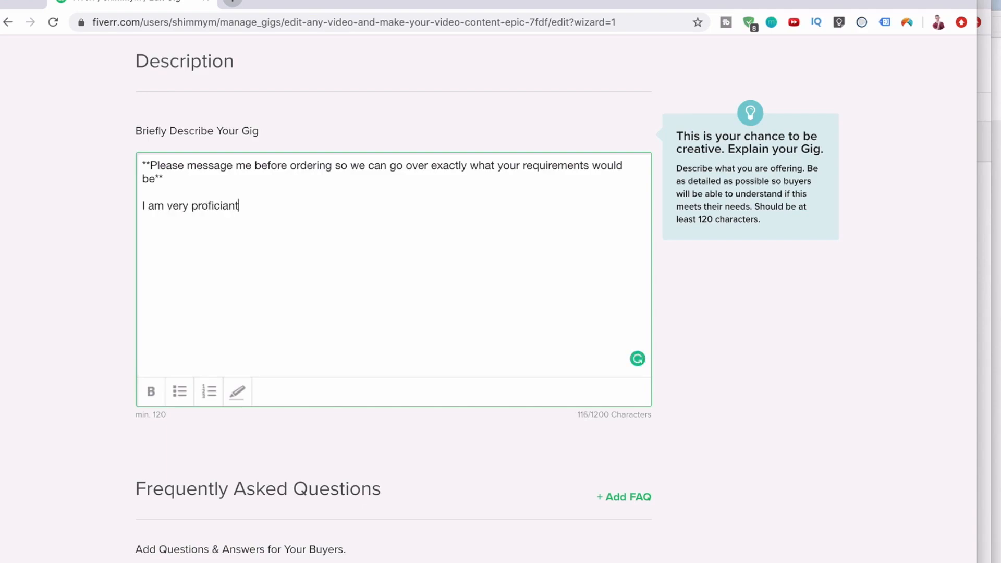
mouse_move(221, 208)
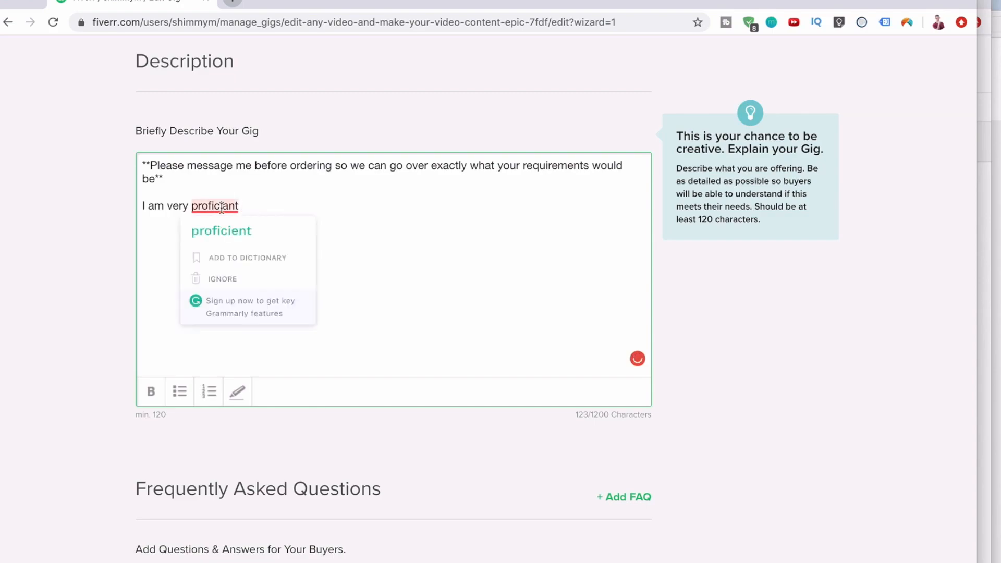
left_click(224, 239)
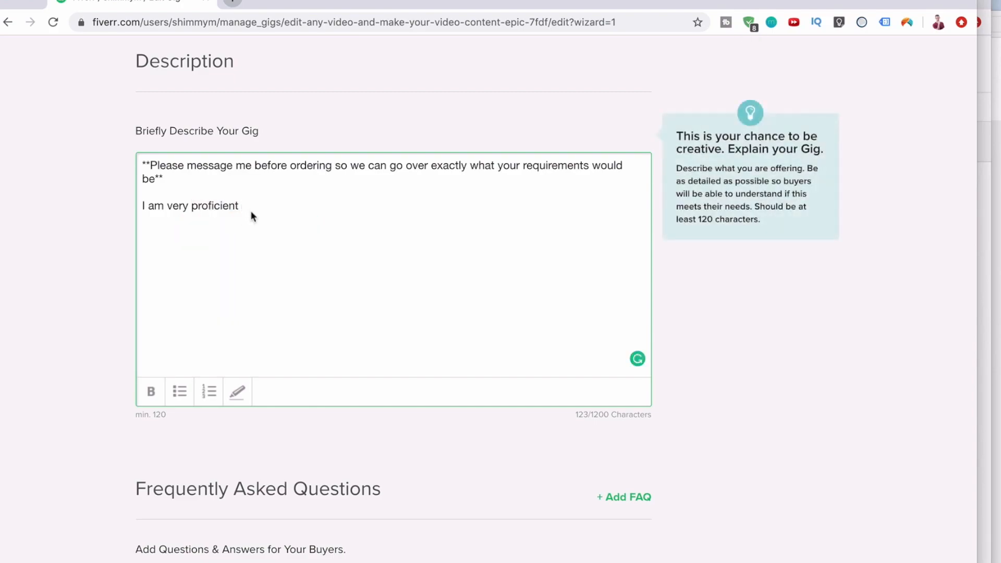
type("in video editing. I have bee")
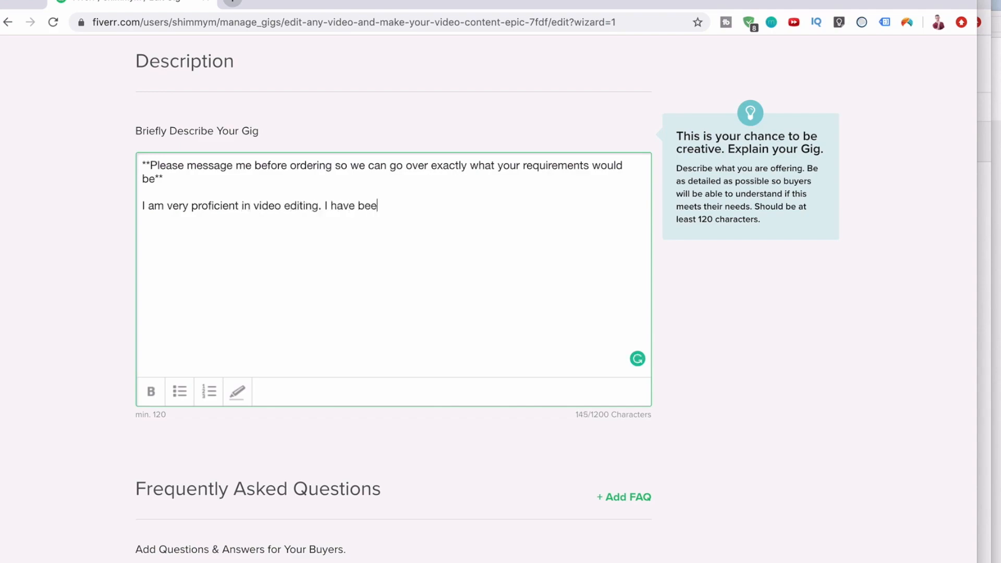
type("n using Adobe Premiere Pro for over 5 years and I feel like I will be able to handle any project you may throw at me.")
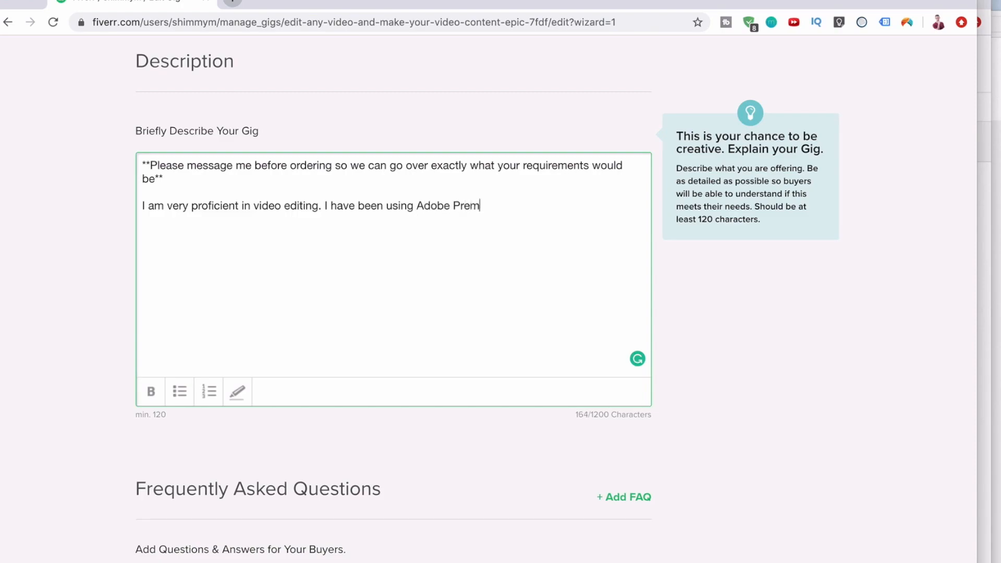
Add a paragraph suggesting buyers message first because video editing is custom, and one about working incredibly fast, from adding subtitles to sound effects
key("Return")
key("Return")
type("My basic gigs are below however I suggest messaging me first as video editing is such a custom job and I want to make sure you get exactly what you need.")
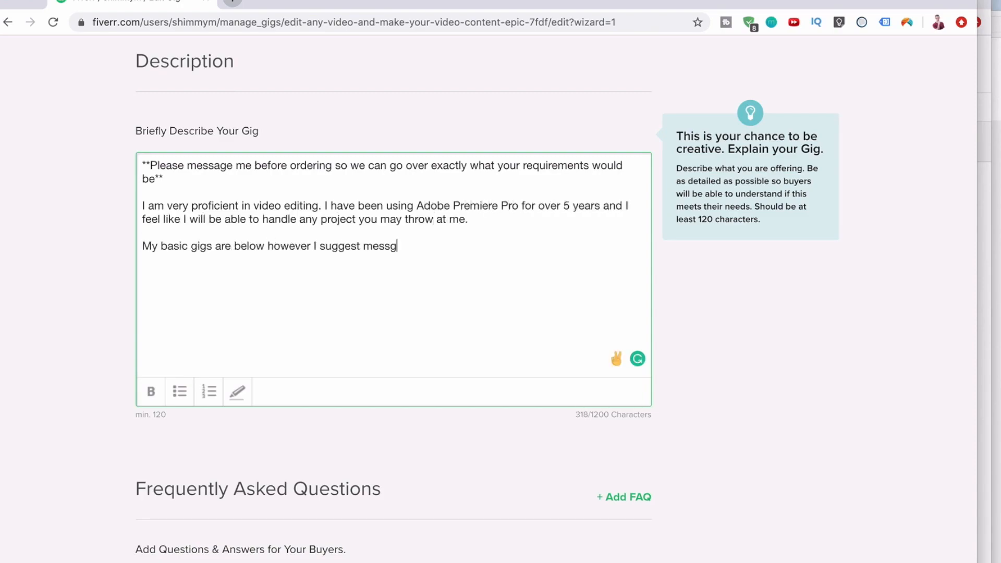
key("Return")
key("Return")
type("I like to get to work incredibly fast and I am able to do a whole hoard of things with your video, from adding subtitles to sound effects. Nothing is to hard.")
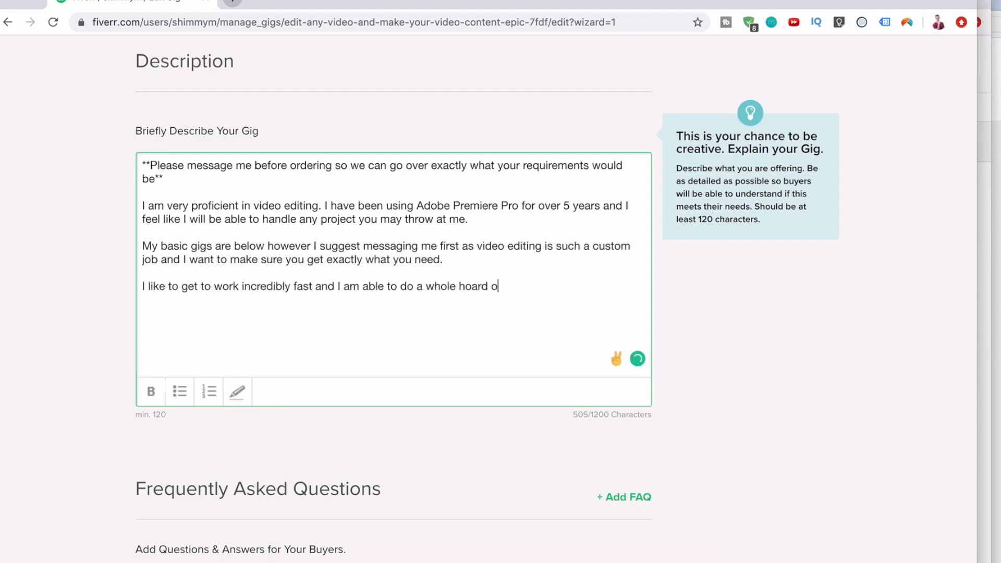
Close the description with "Looking forward to working on your project." and correct "to hard" to "too hard"
key("Return")
key("Return")
type("Looking forward to working on your p")
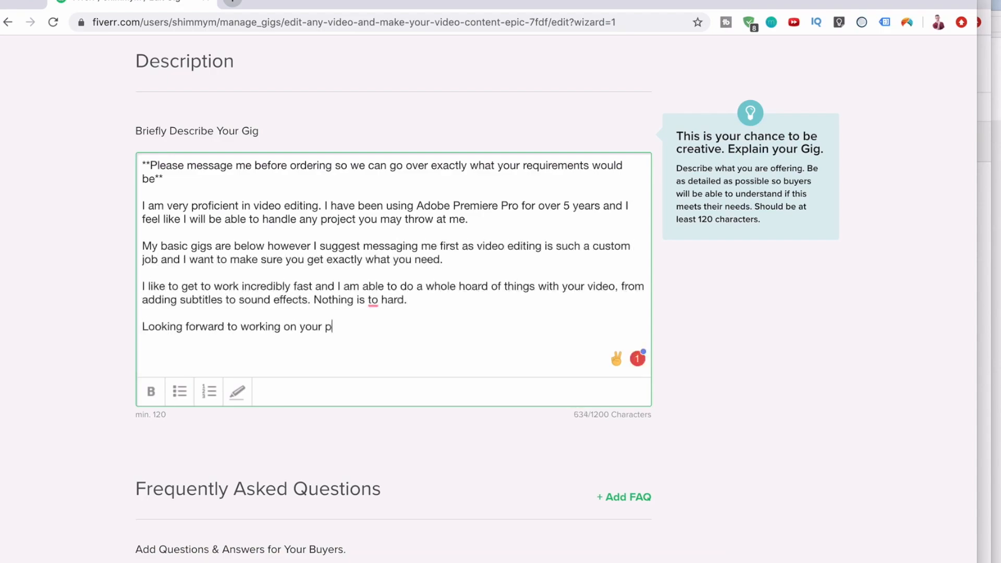
type("rojet")
type("t.")
mouse_move(375, 307)
left_click(368, 337)
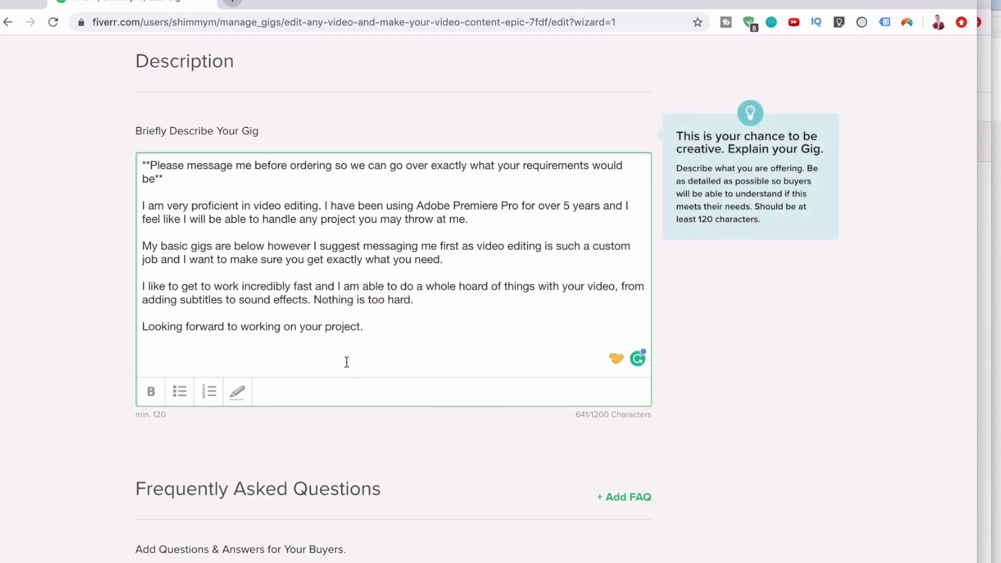
Try highlight and numbered-list formatting on the description's paragraph about working fast, and remove it again
scroll(347, 362, "down", 2)
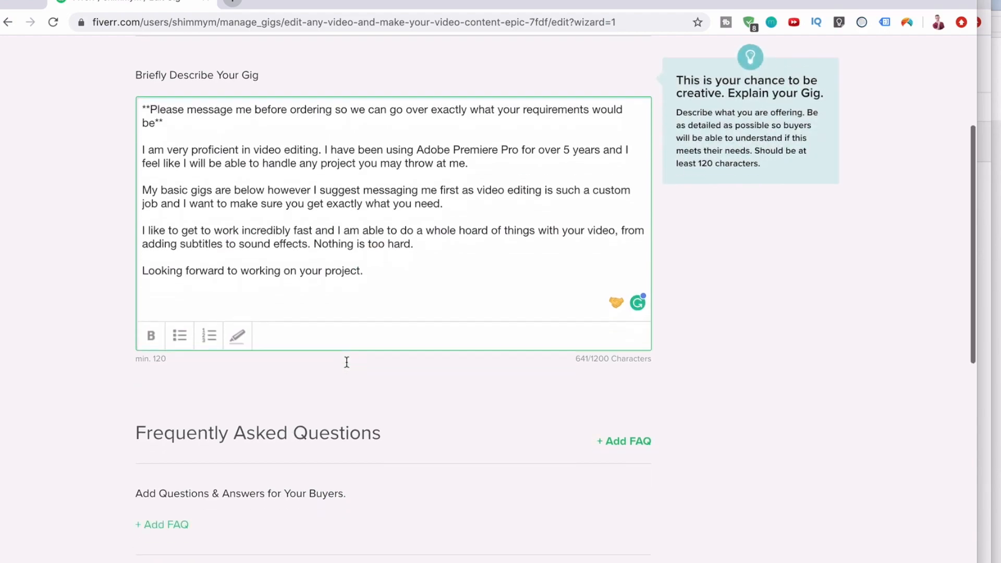
left_click(235, 337)
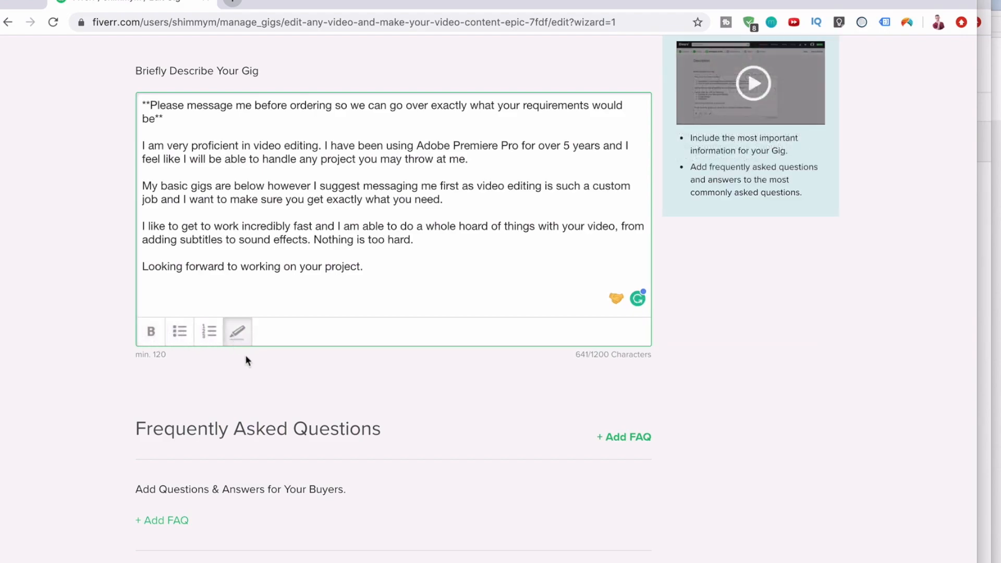
left_click(211, 329)
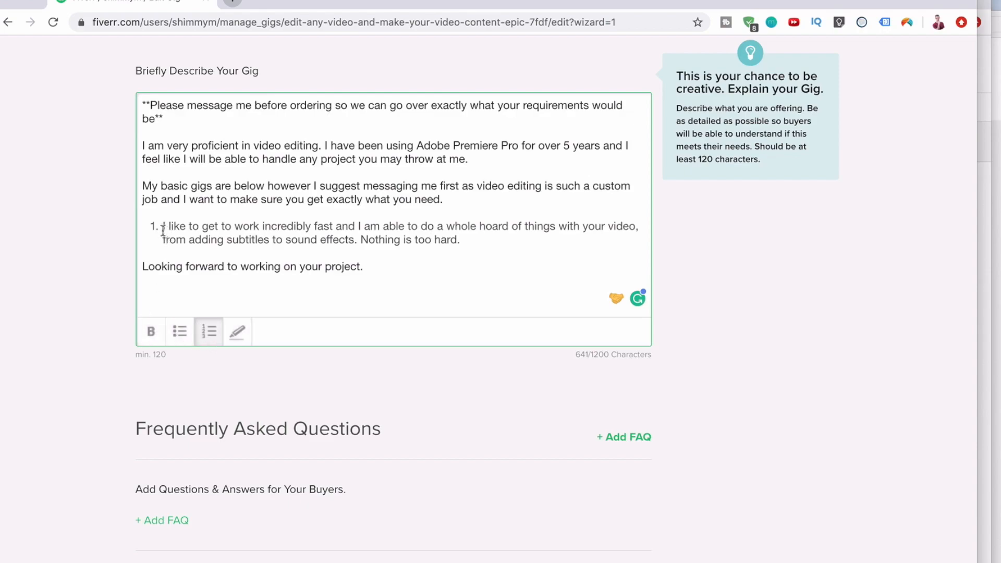
left_click(209, 331)
left_click(179, 217)
key("BackSpace")
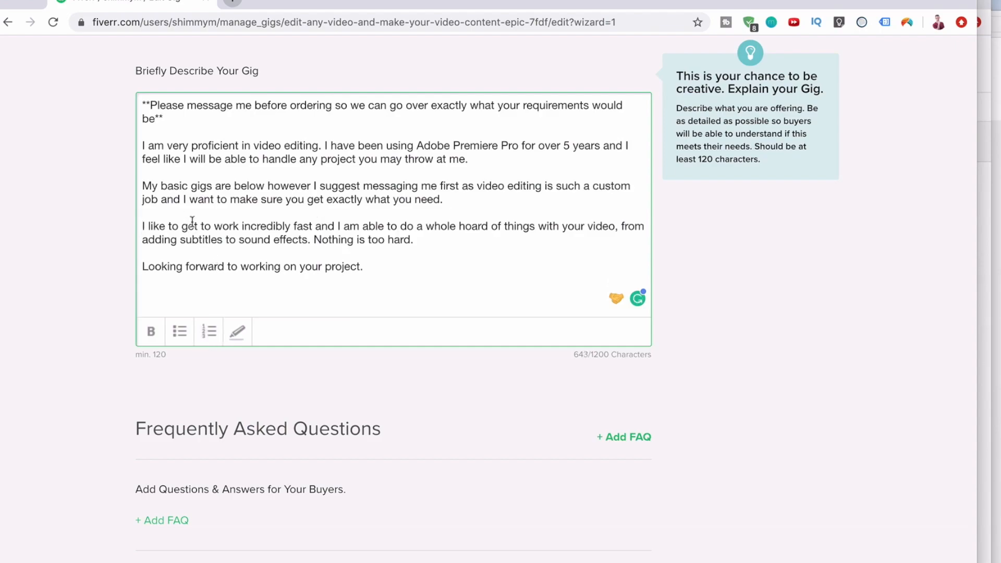
Save the description page and add the buyer requirement "Any video footage you need edited plus any accompanying footage and music/logo/titles/etc"
scroll(248, 257, "down", 2)
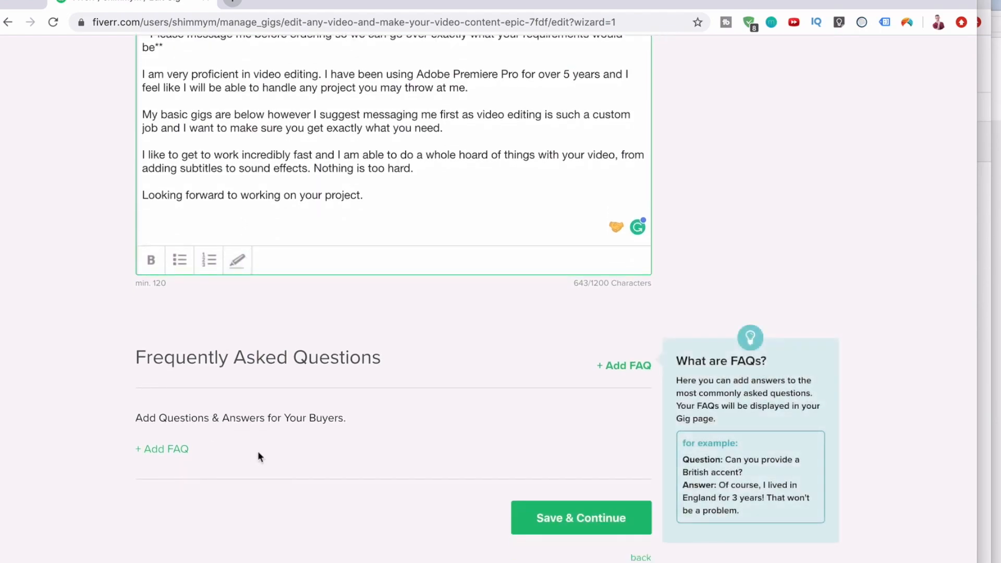
left_click(544, 514)
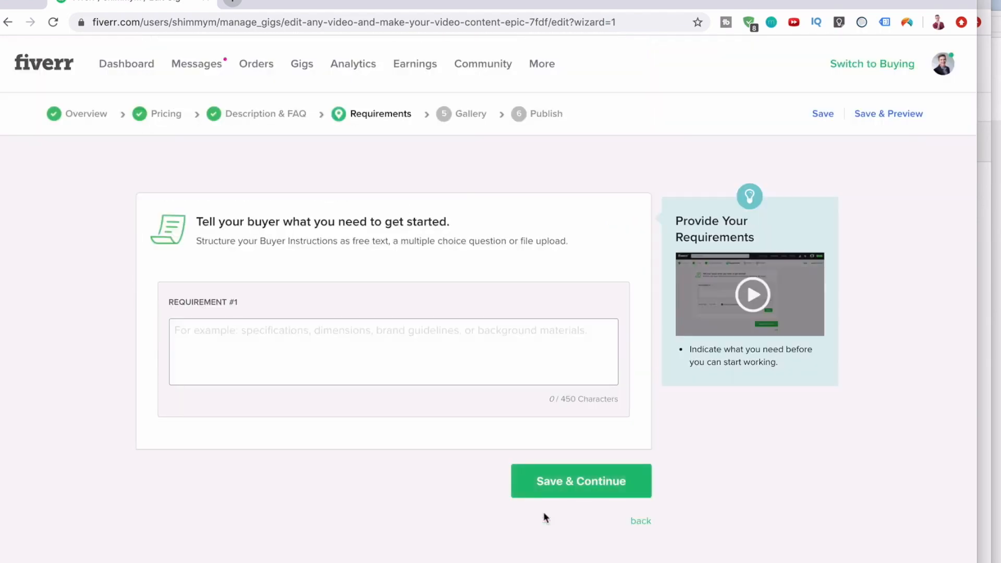
left_click(452, 350)
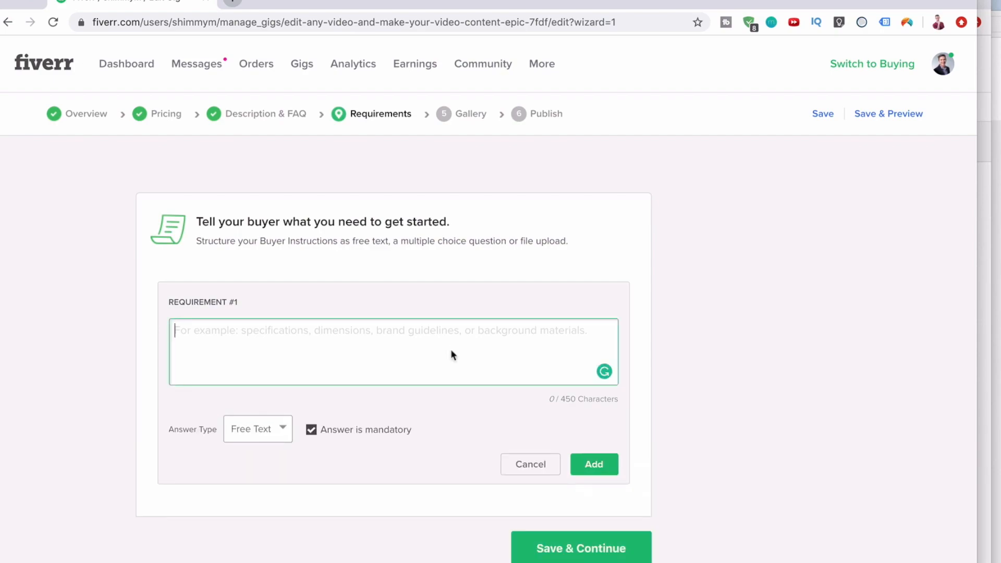
type("Any ")
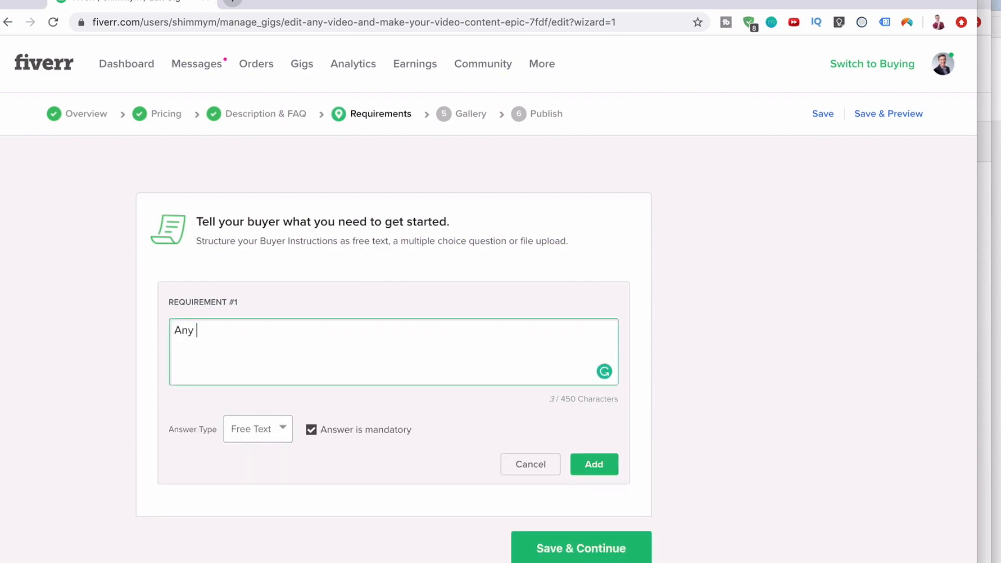
type("video footage you")
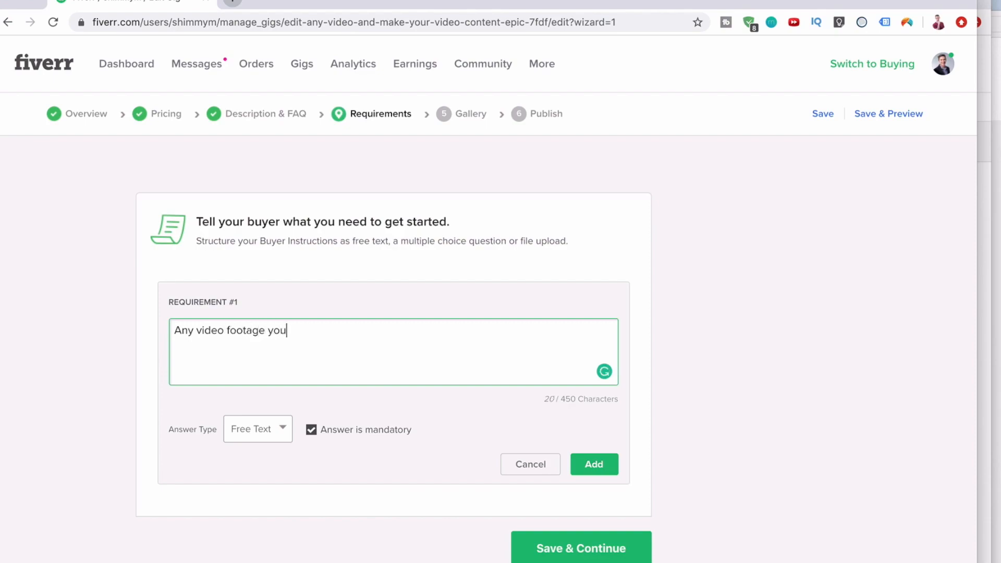
type(" need edited plus any")
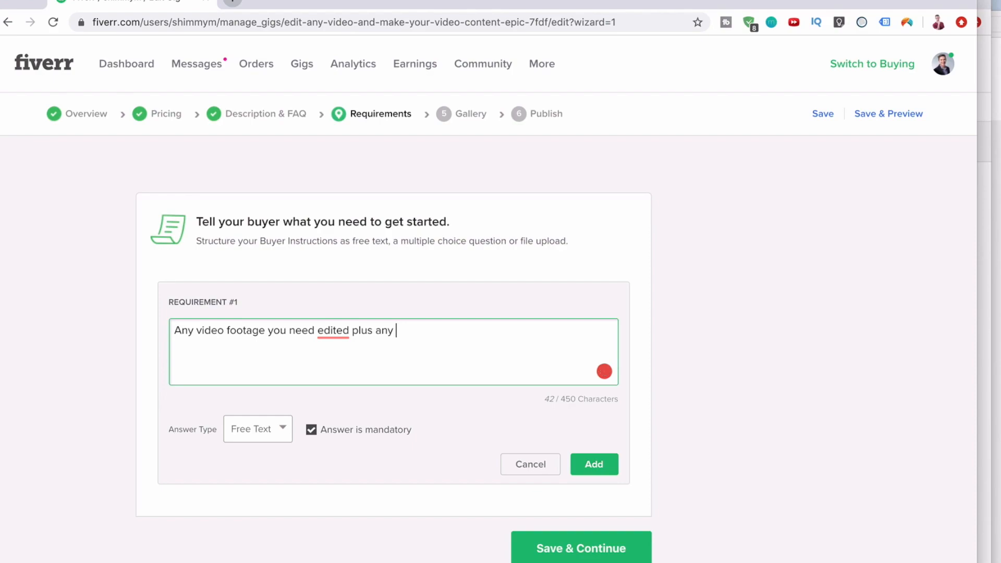
type(" acoompyning footage and music/logo/titles")
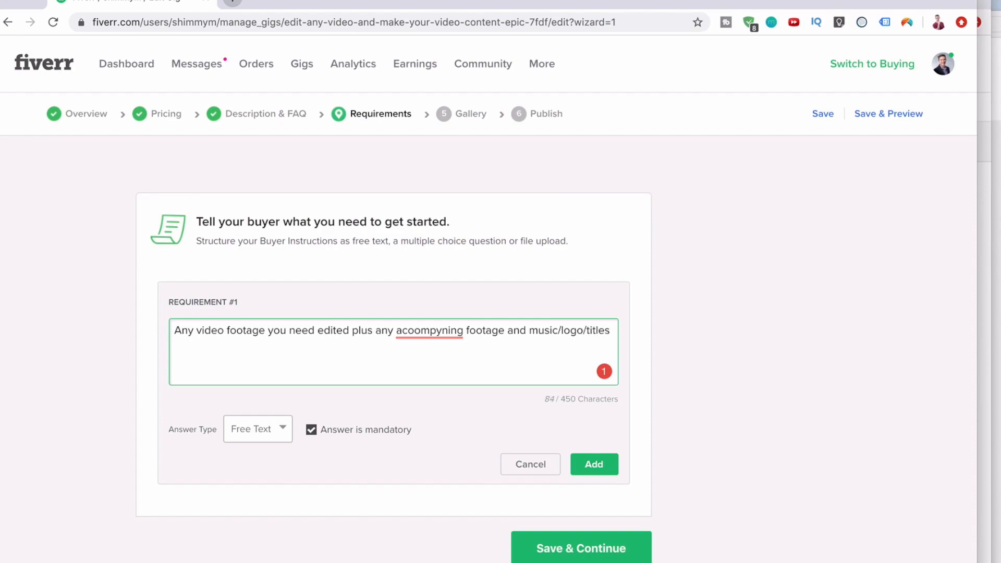
type("/e")
mouse_move(428, 332)
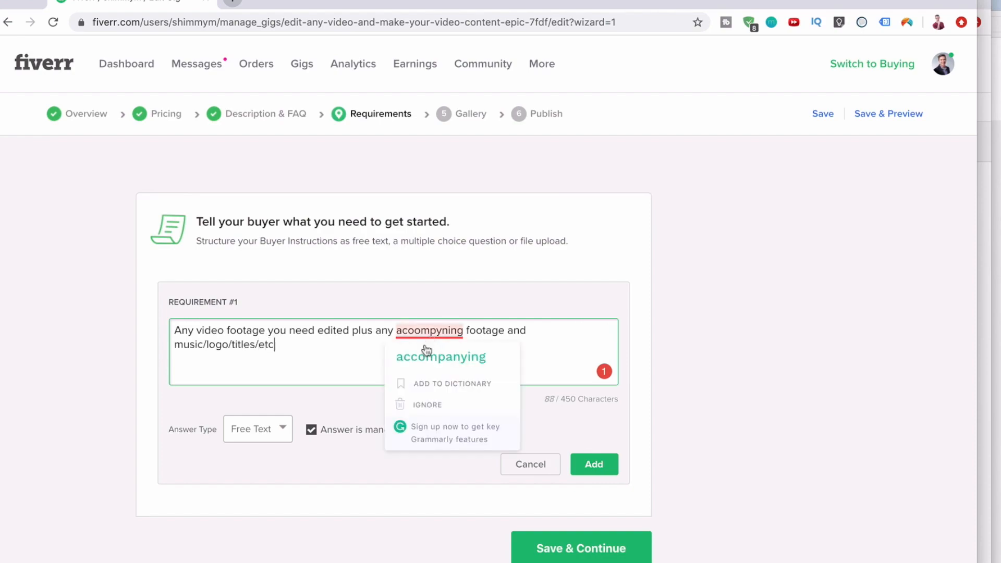
left_click(448, 356)
left_click(597, 463)
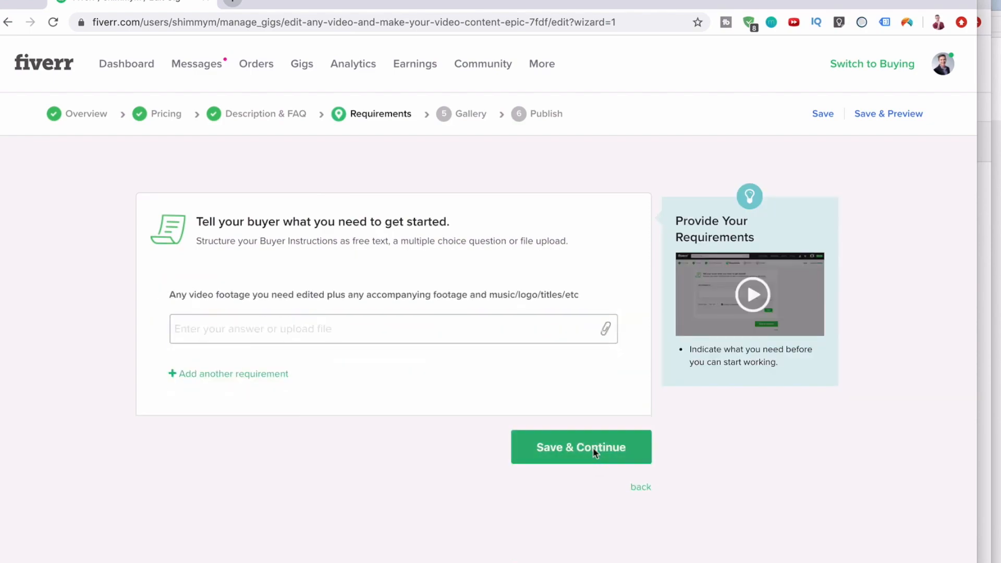
Save the requirements and upload a gig video from the LearnNation Youtube Channel folder on the LightroomP drive
left_click(592, 447)
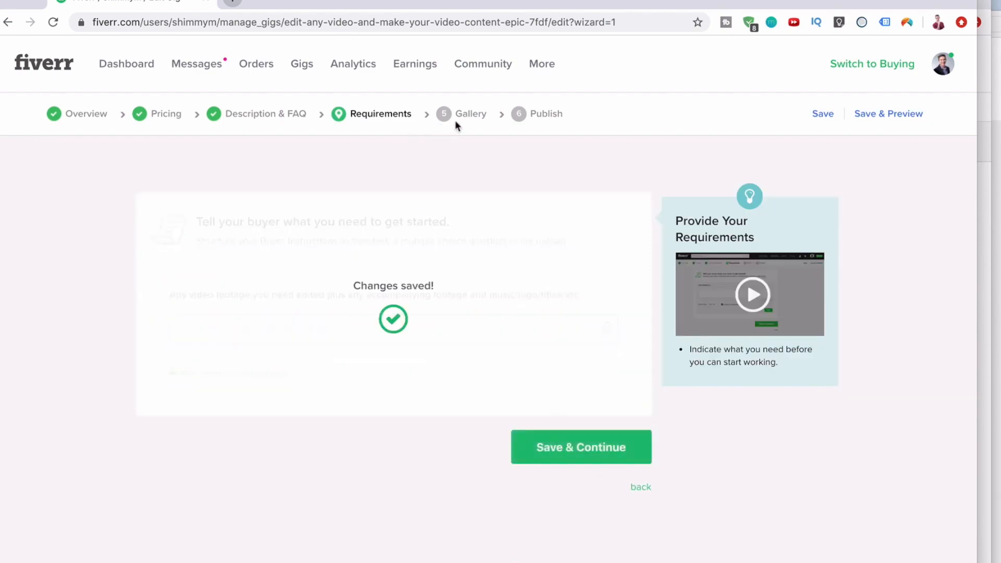
scroll(230, 373, "down", 3)
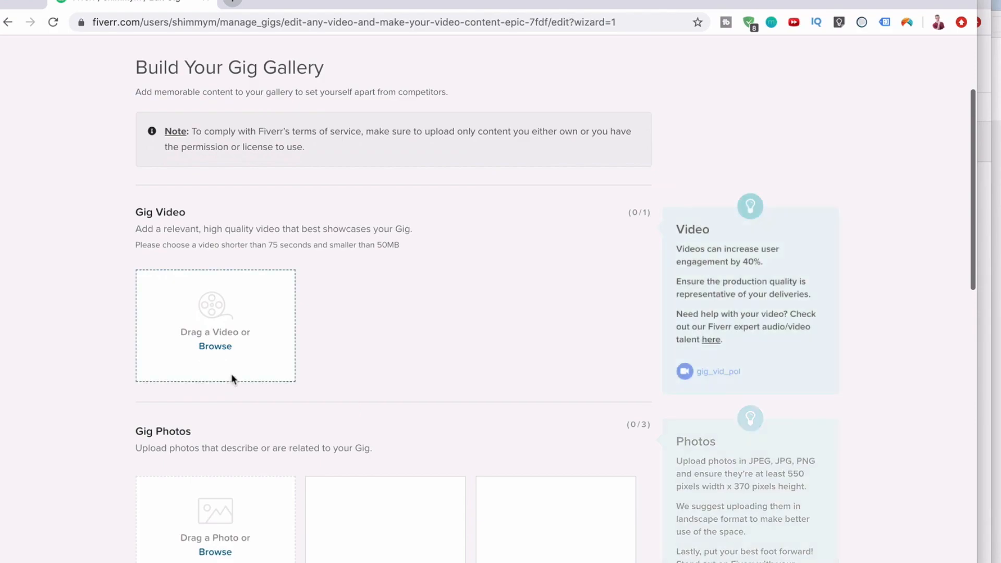
left_click(216, 348)
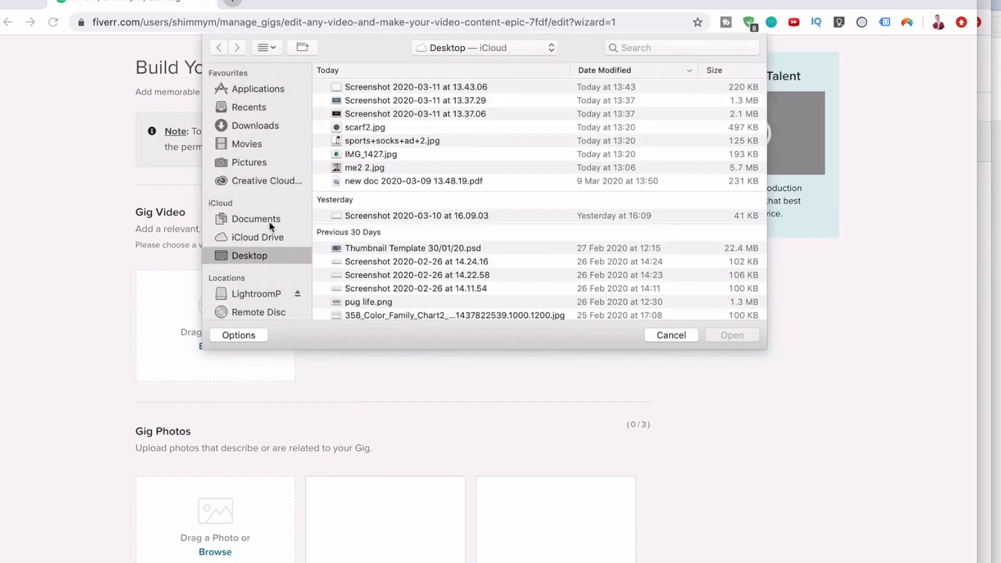
left_click(250, 294)
double_click(363, 128)
left_click(219, 52)
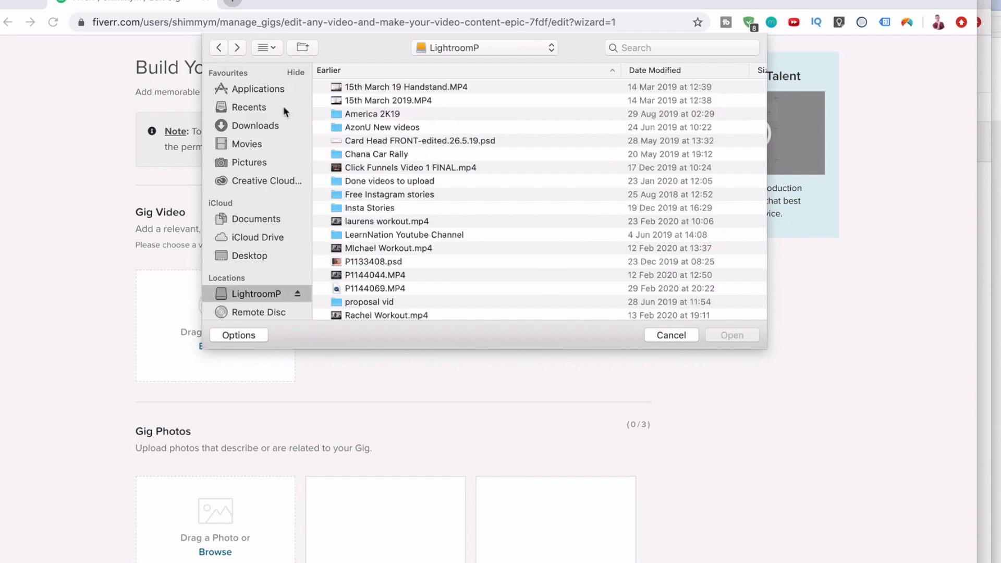
double_click(365, 235)
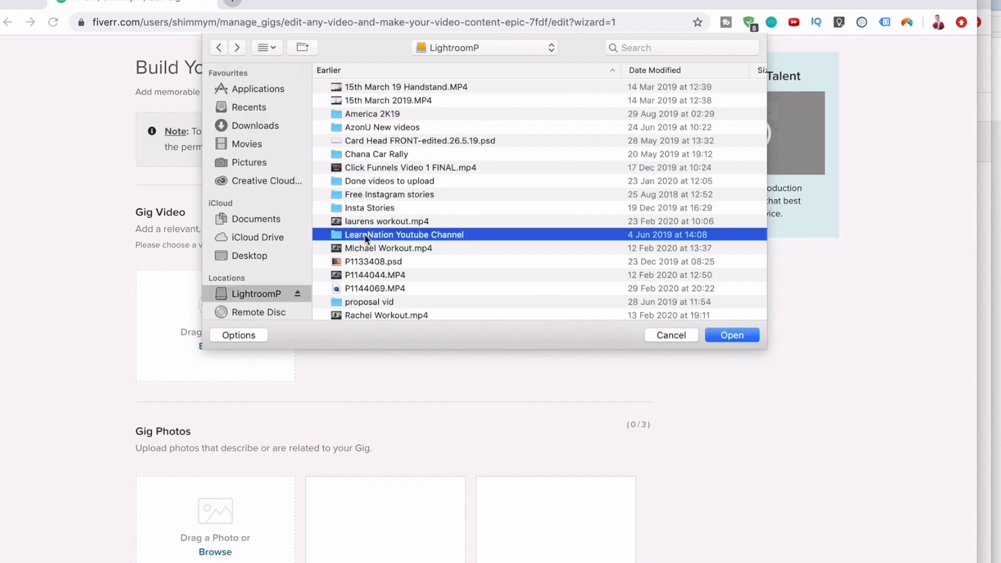
double_click(378, 101)
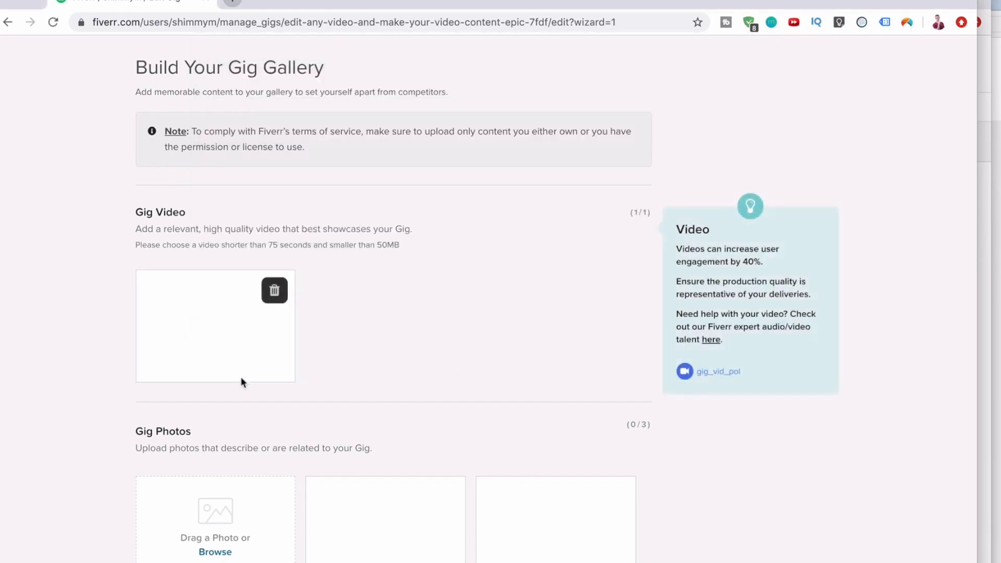
Accept the declaration that the gallery materials are original and try to save the gallery with only the video added
scroll(241, 378, "down", 4)
scroll(240, 376, "down", 5)
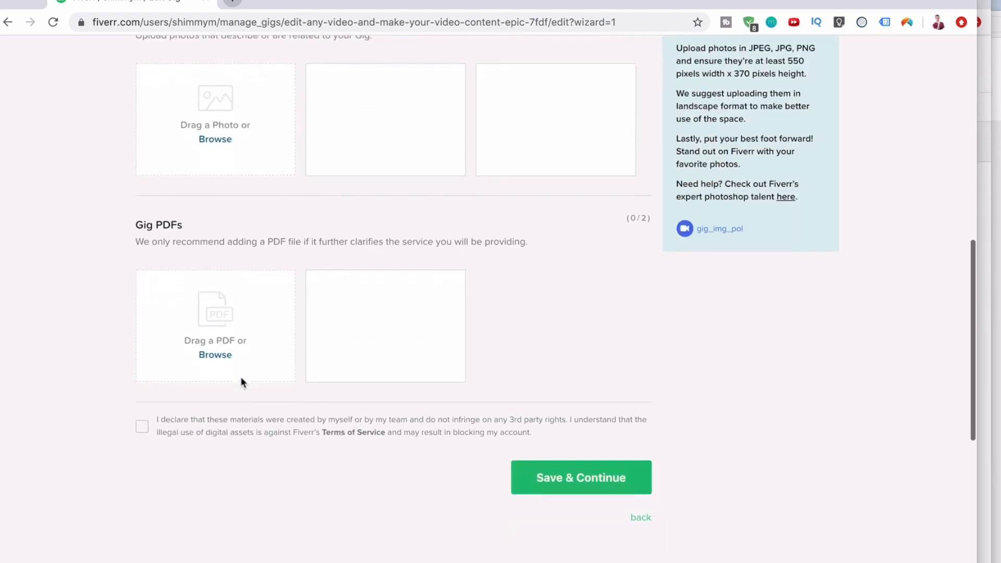
scroll(241, 340, "up", 8)
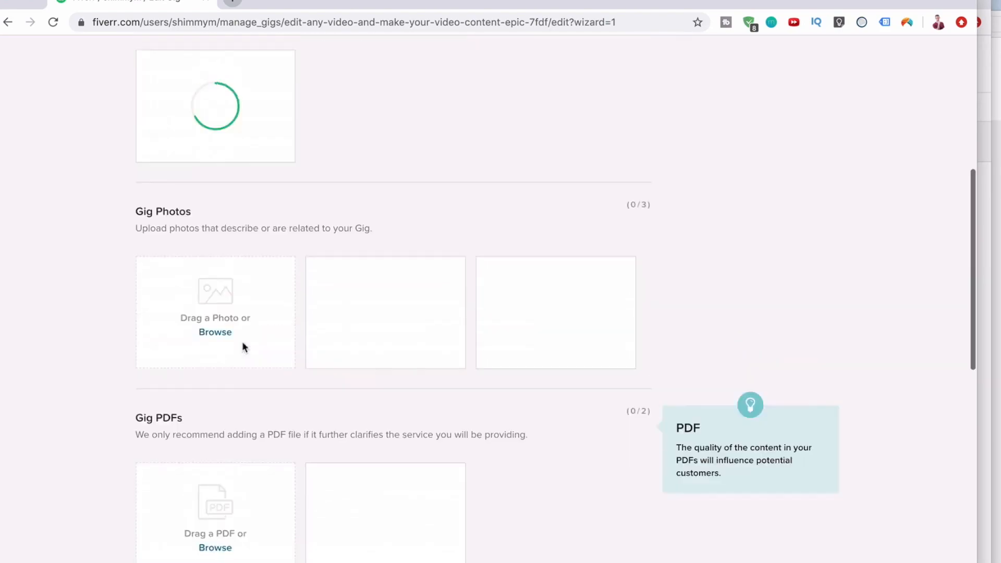
scroll(237, 245, "down", 10)
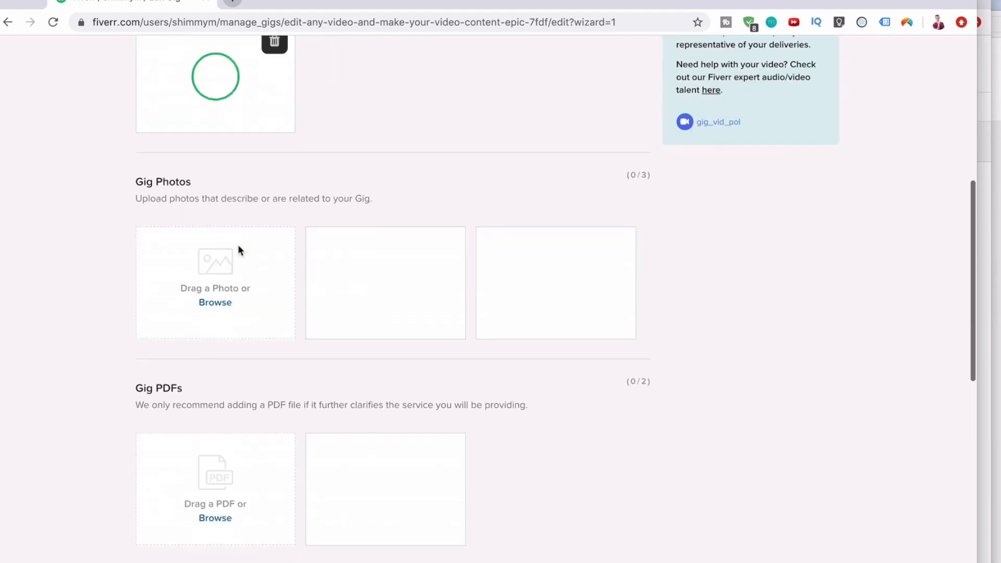
left_click(580, 276)
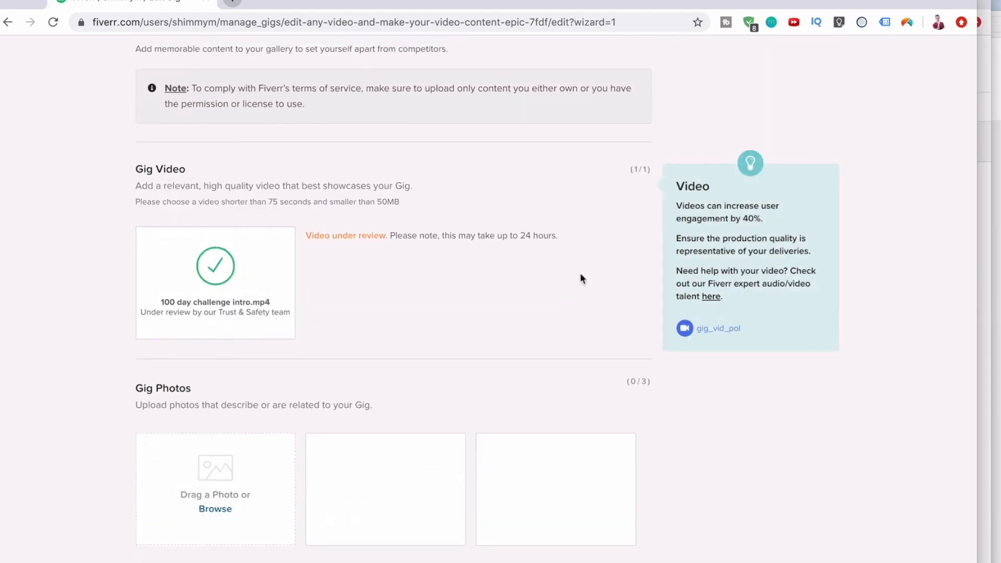
Add the Desktop image "Screenshot 2020-03-11 at 13.37.06" as the first gig photo, previewing it before uploading
scroll(448, 267, "down", 13)
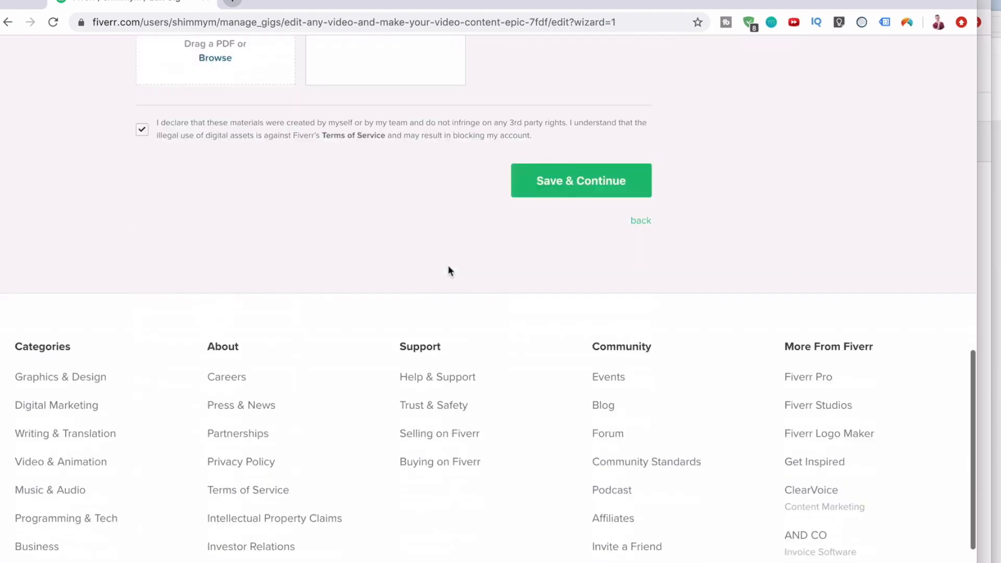
scroll(545, 221, "up", 10)
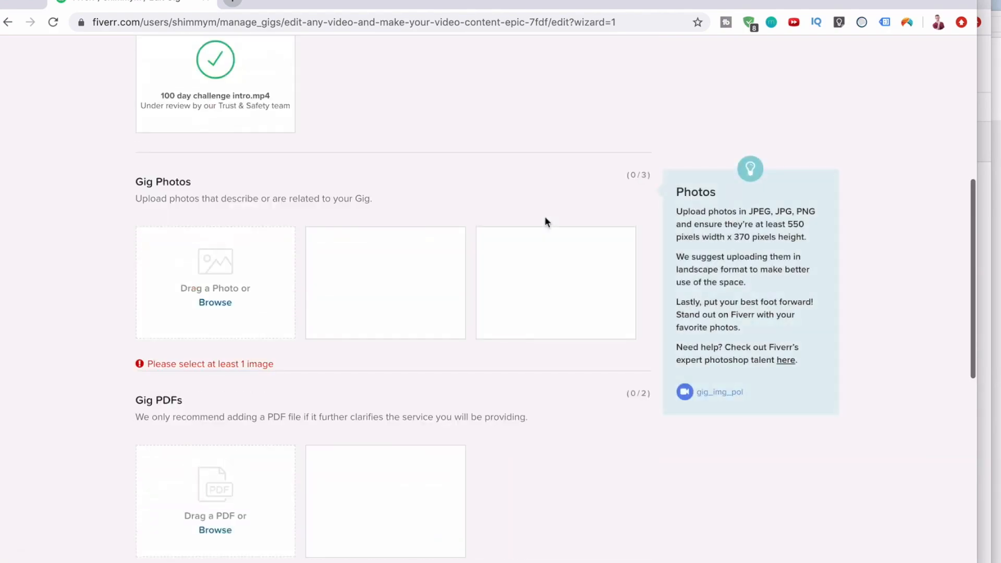
left_click(223, 323)
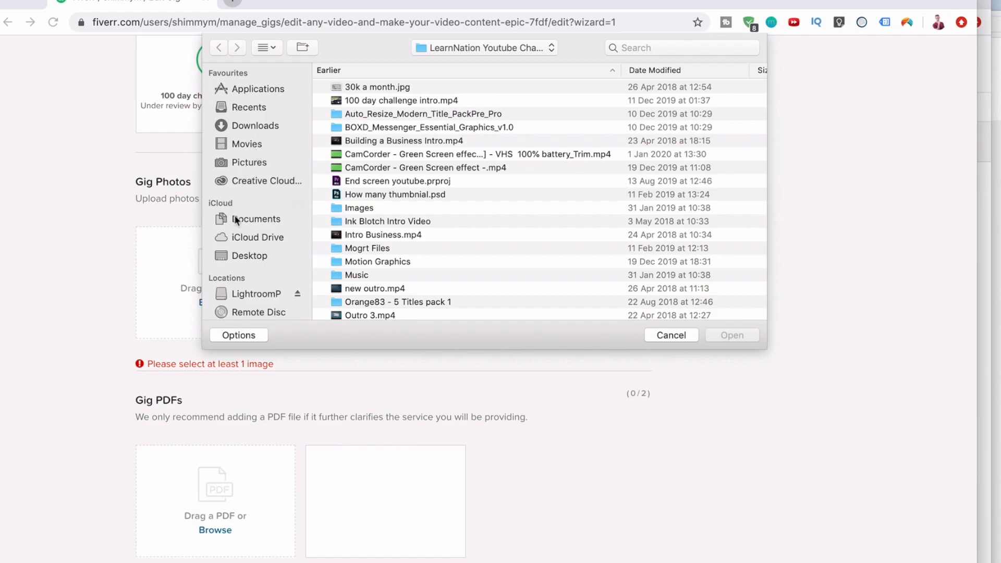
left_click(240, 255)
left_click(380, 101)
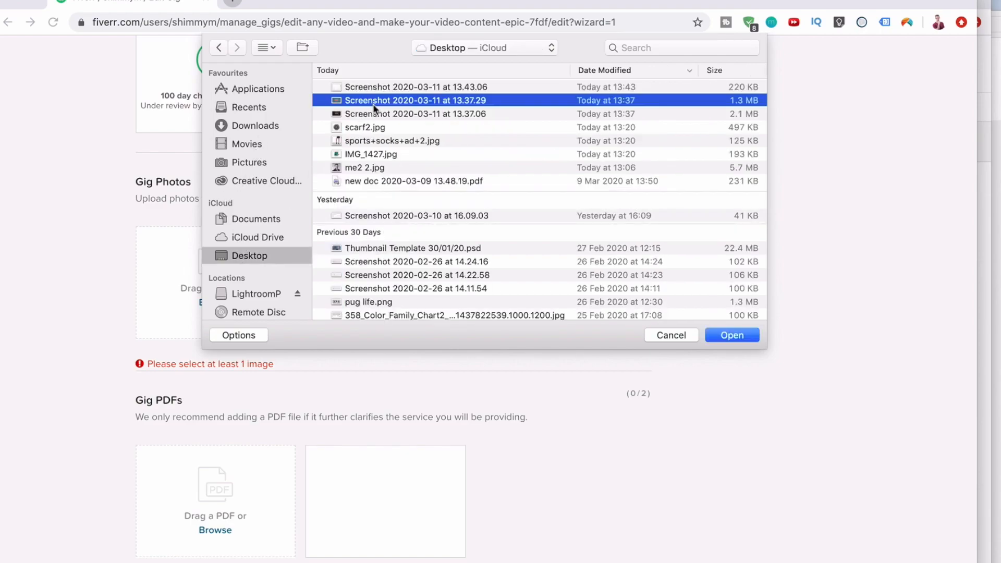
left_click(366, 114)
key("space")
key("space")
left_click(723, 338)
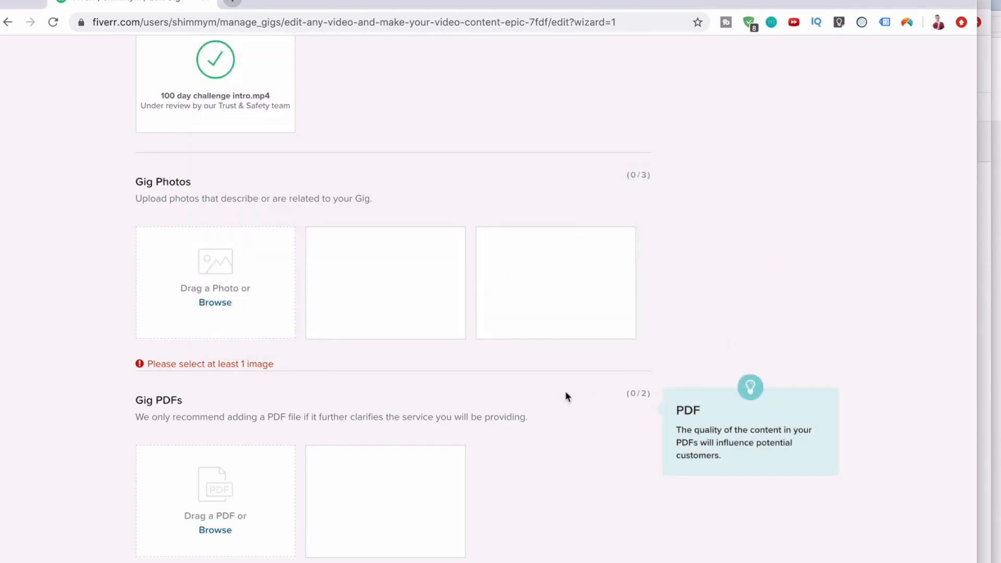
Save the gallery and publish the gig
scroll(565, 391, "down", 5)
left_click(583, 296)
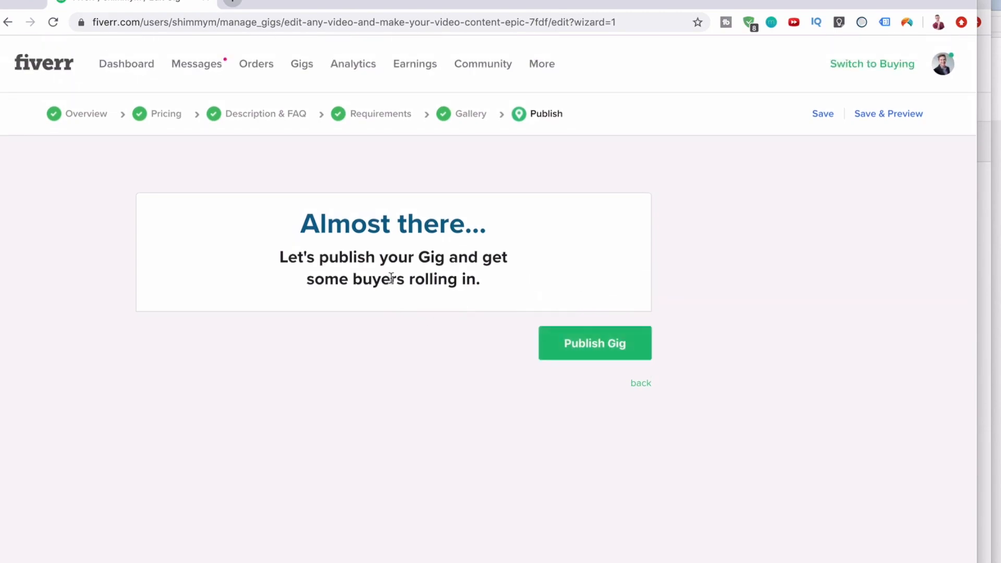
left_click(573, 347)
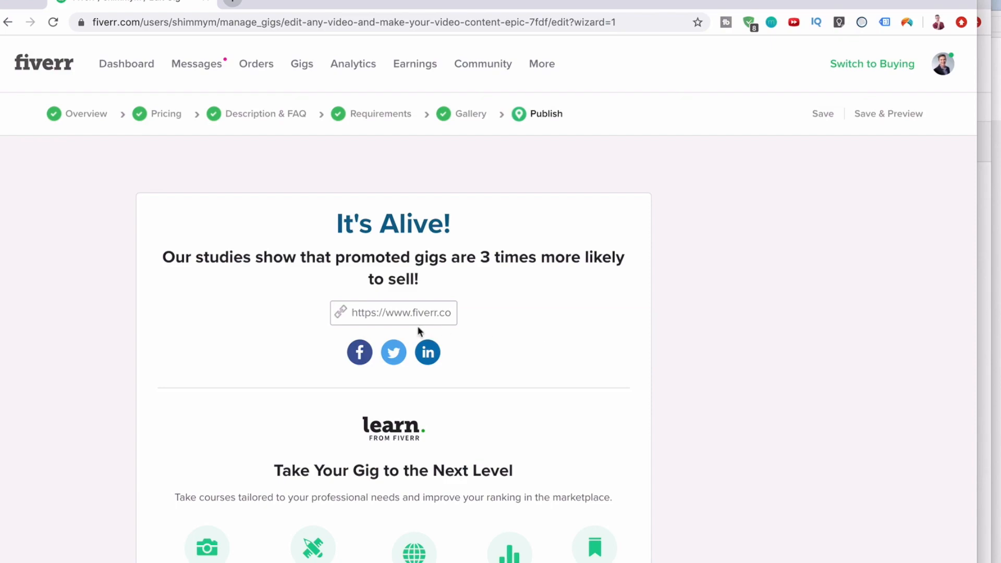
scroll(420, 330, "down", 2)
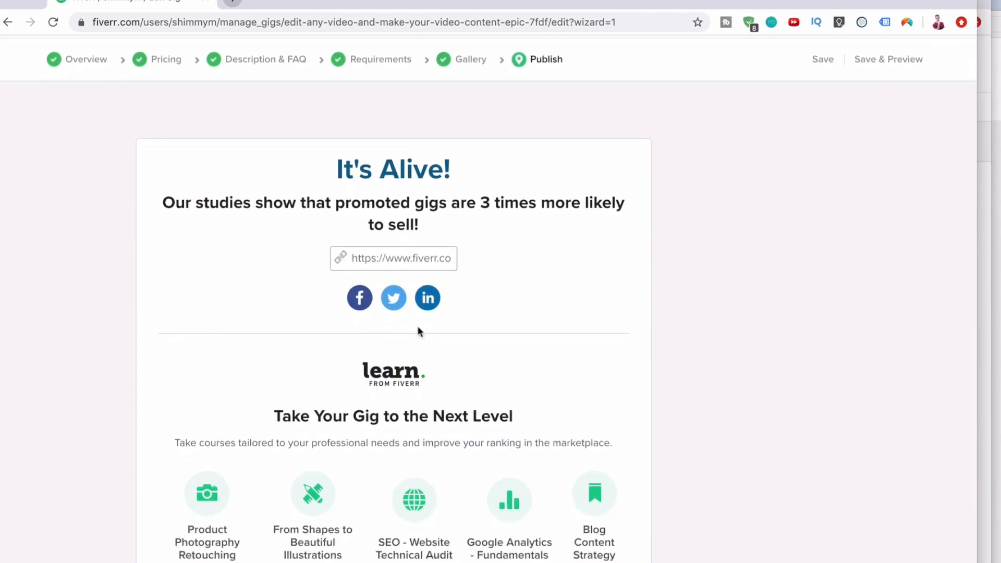